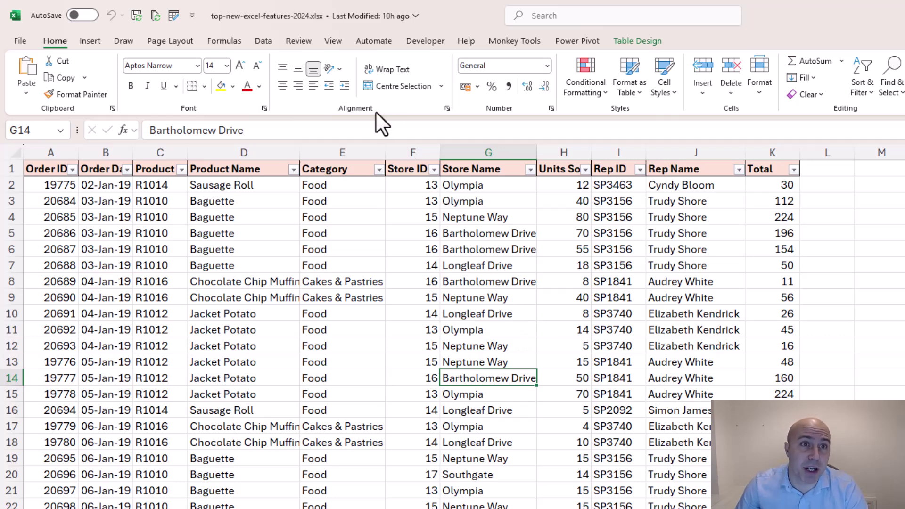
- Turn on Focus Cell from the View tab and set its colour to blue-lavender
left_click(338, 39)
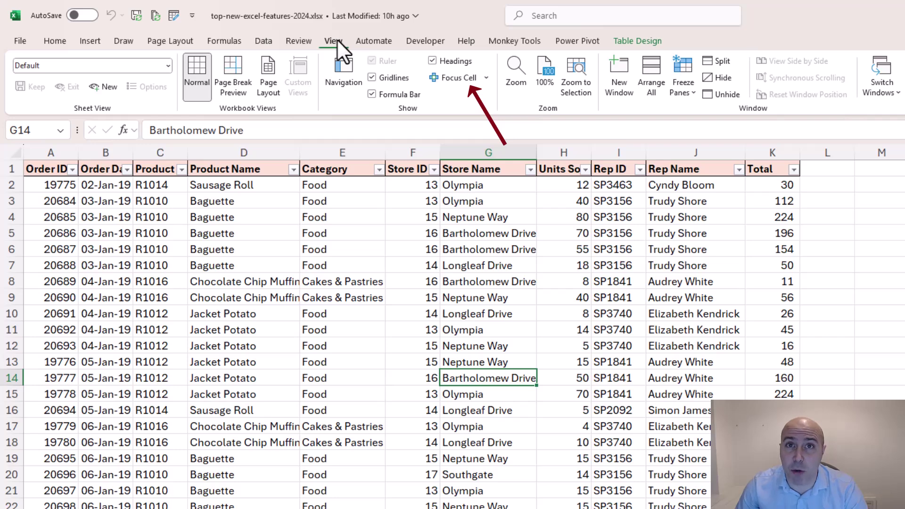
left_click(435, 78)
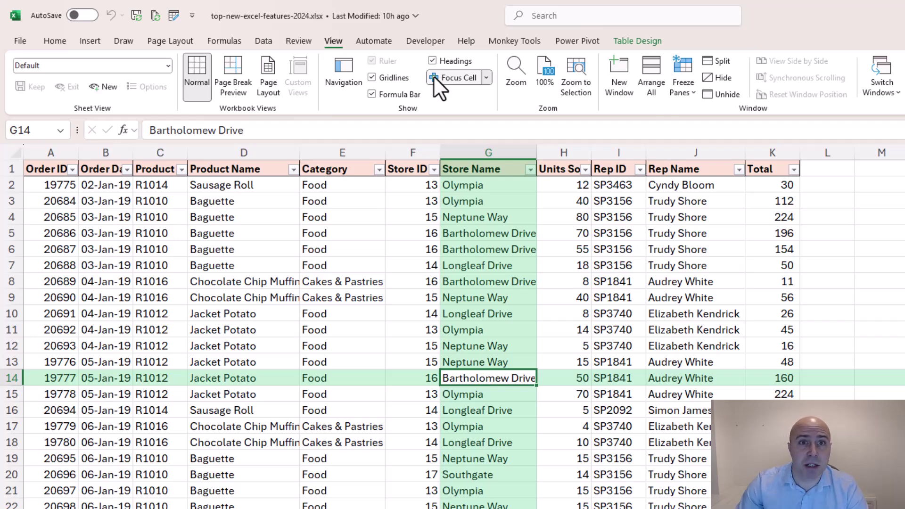
left_click(487, 78)
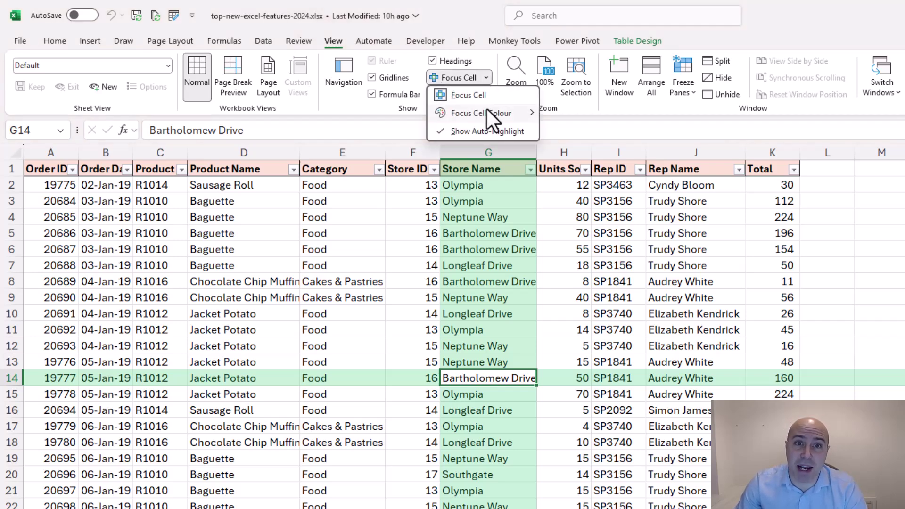
mouse_move(486, 112)
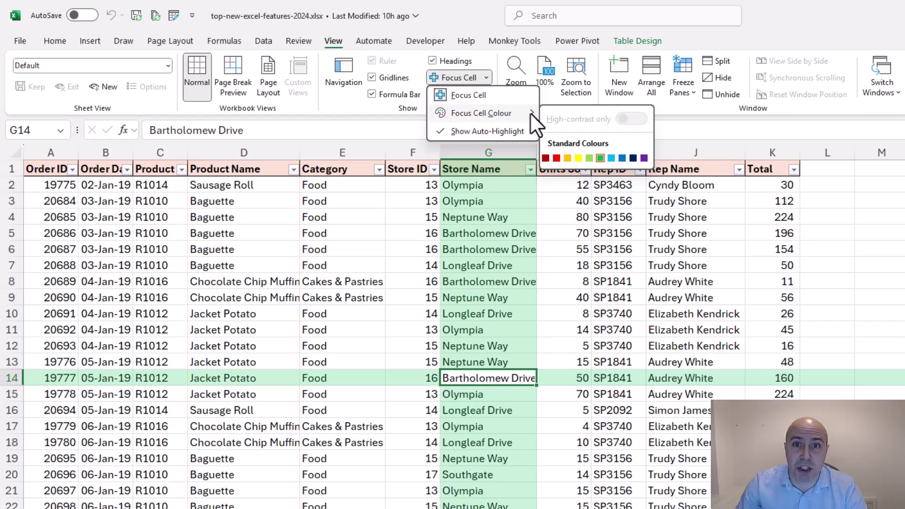
left_click(633, 158)
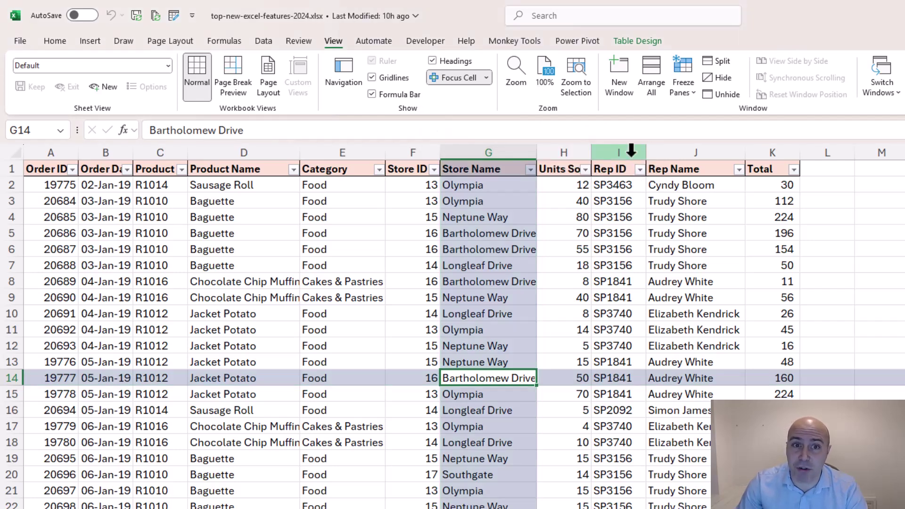
- Select E7, D13, G9, a block from E7, then G12 to test the highlighting
left_click(360, 265)
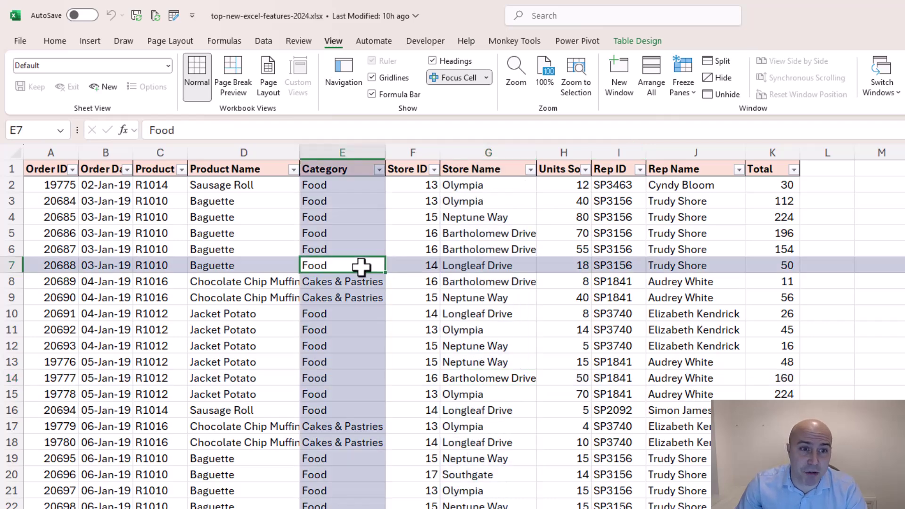
left_click(258, 358)
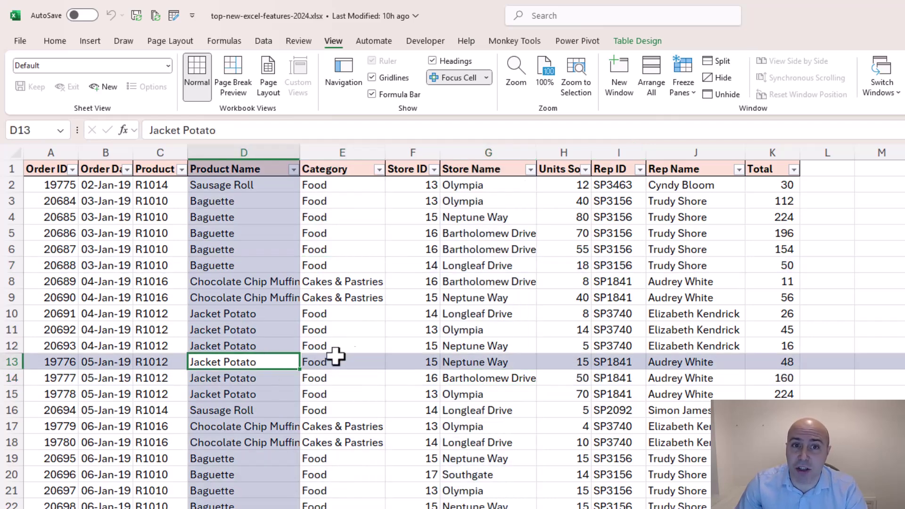
left_click(481, 299)
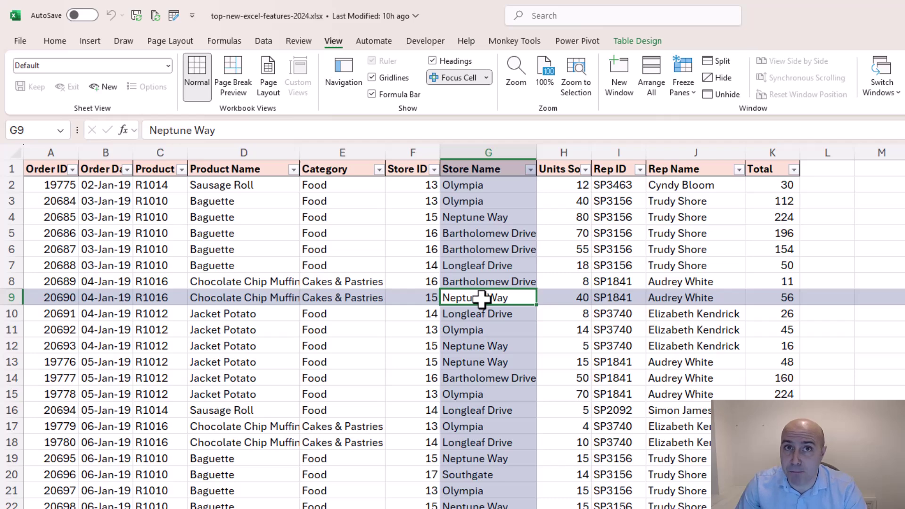
left_click_drag(360, 262, 530, 362)
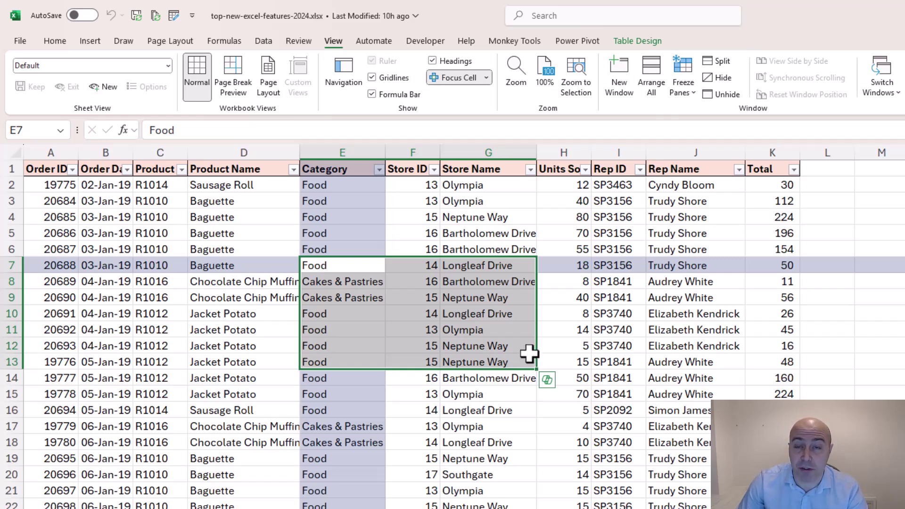
left_click(527, 349)
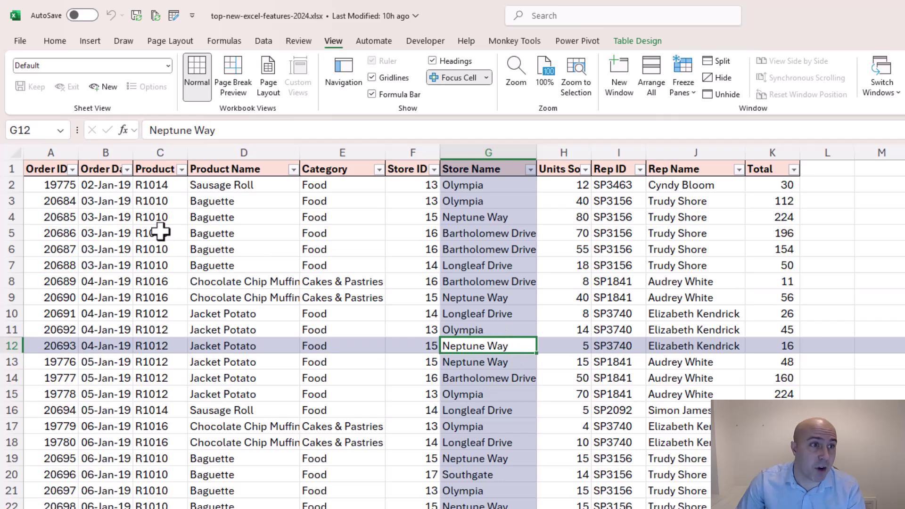
- Find Order ID 20101 in the Order ID column with Find and Replace
left_click(50, 151)
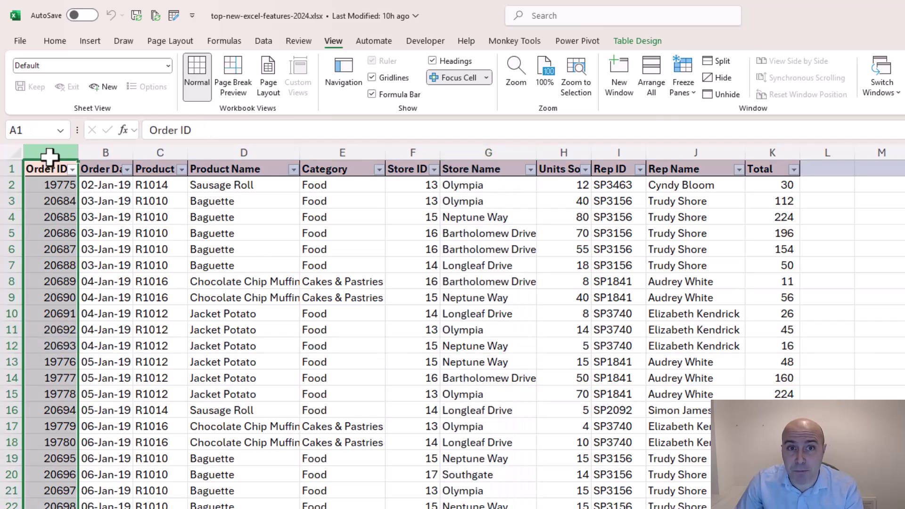
key("ctrl+f")
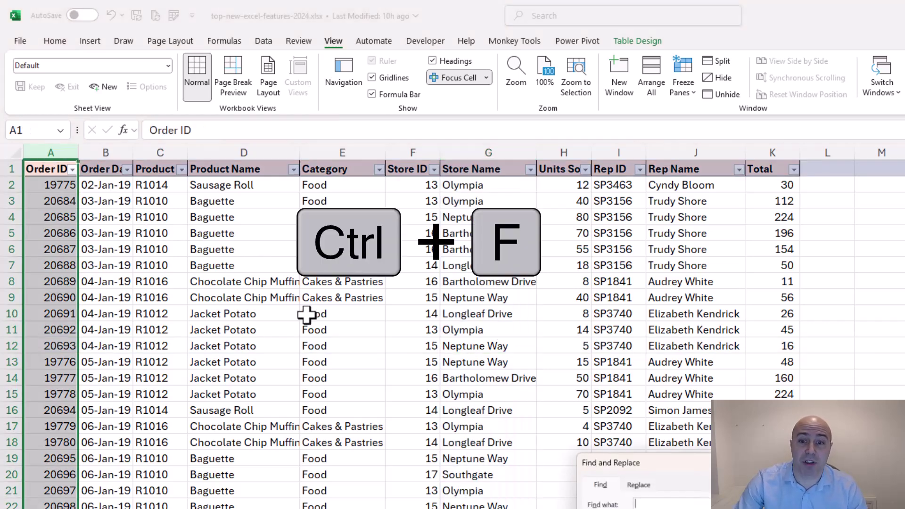
left_click_drag(641, 464, 401, 269)
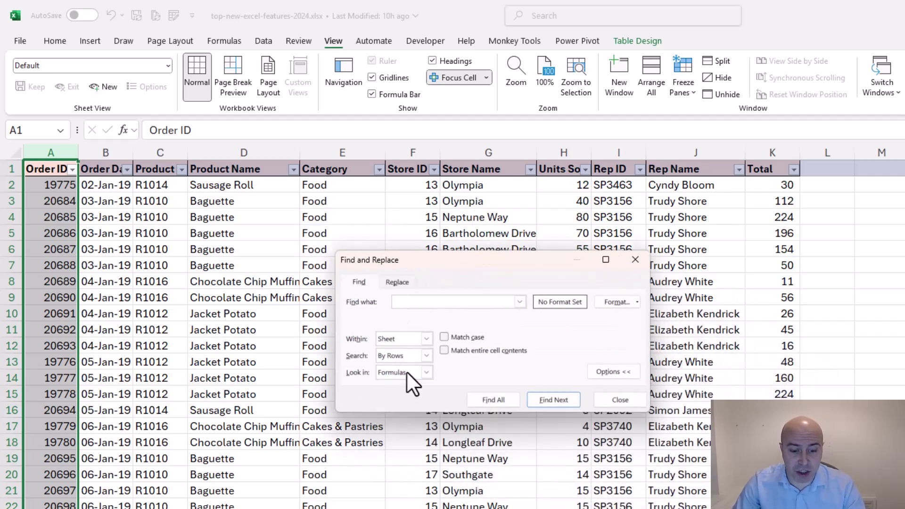
type("20101")
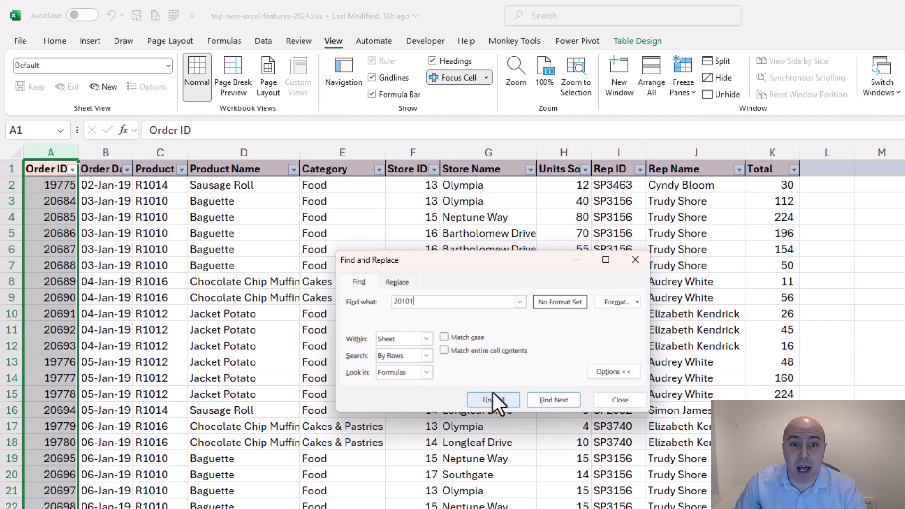
left_click(547, 399)
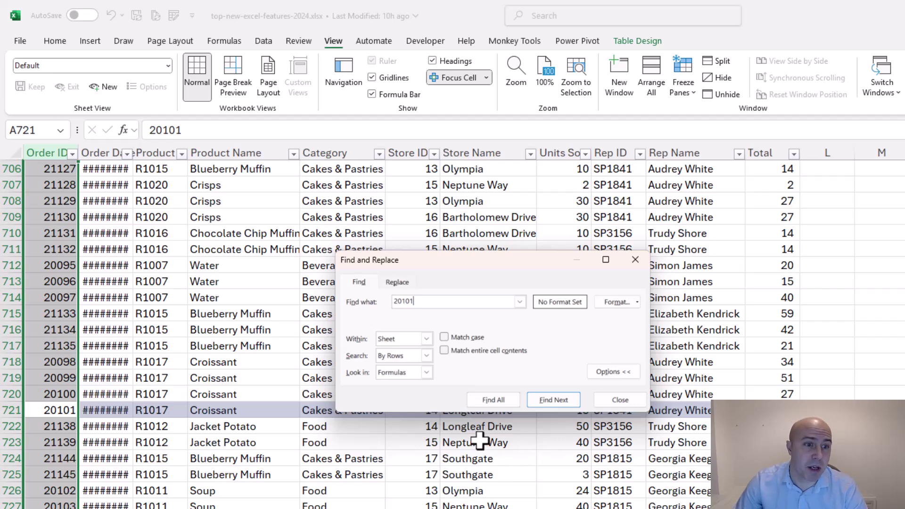
- Search the Product Name column for 'Soup' and step through four matches
left_click(278, 149)
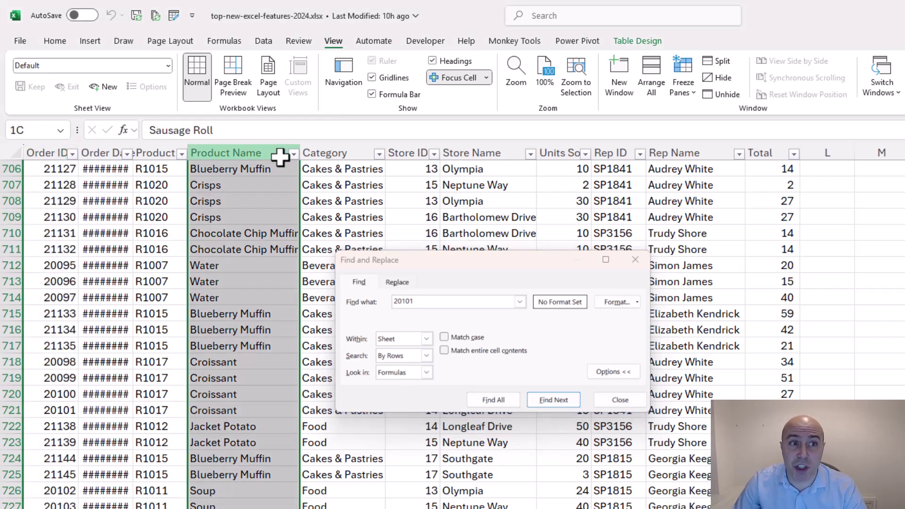
left_click_drag(424, 300, 391, 299)
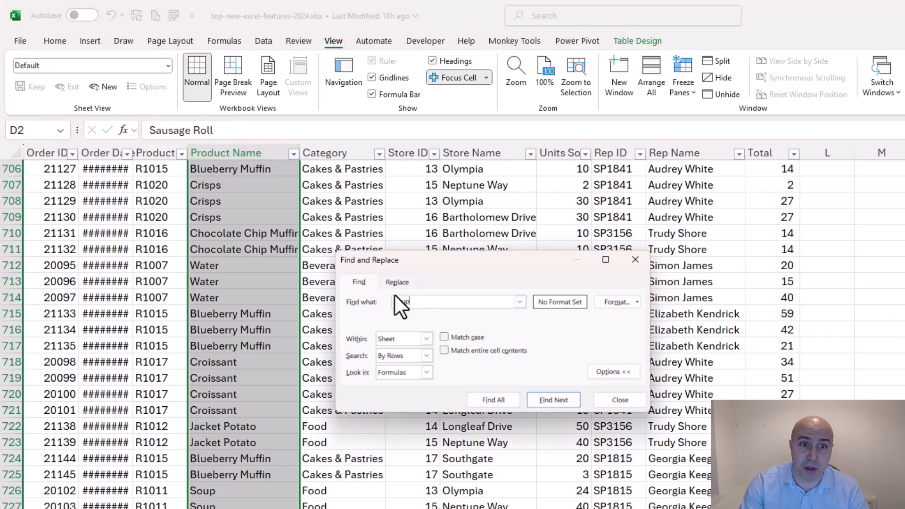
type("Soup")
left_click(556, 400)
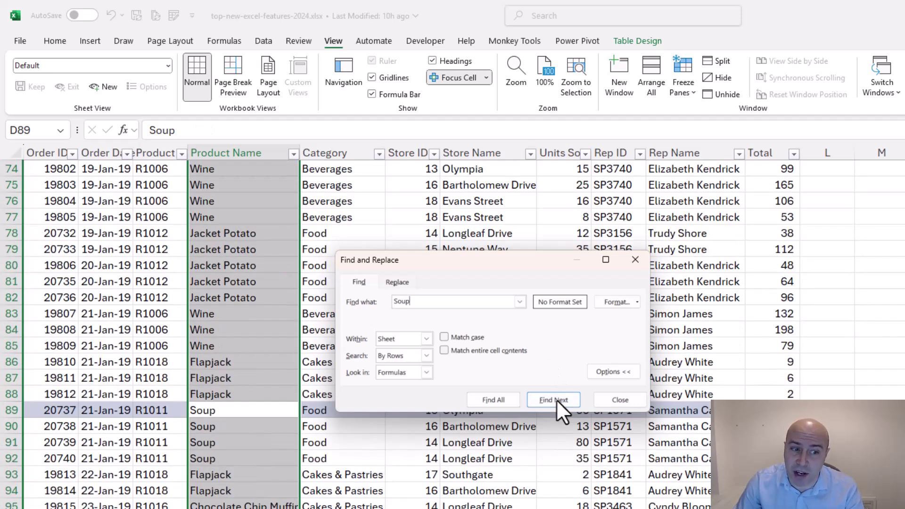
left_click(556, 400)
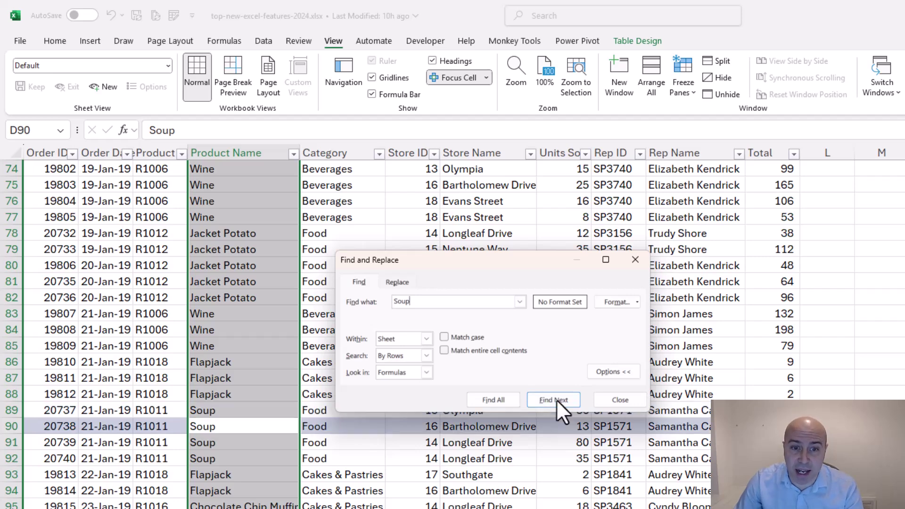
left_click(556, 400)
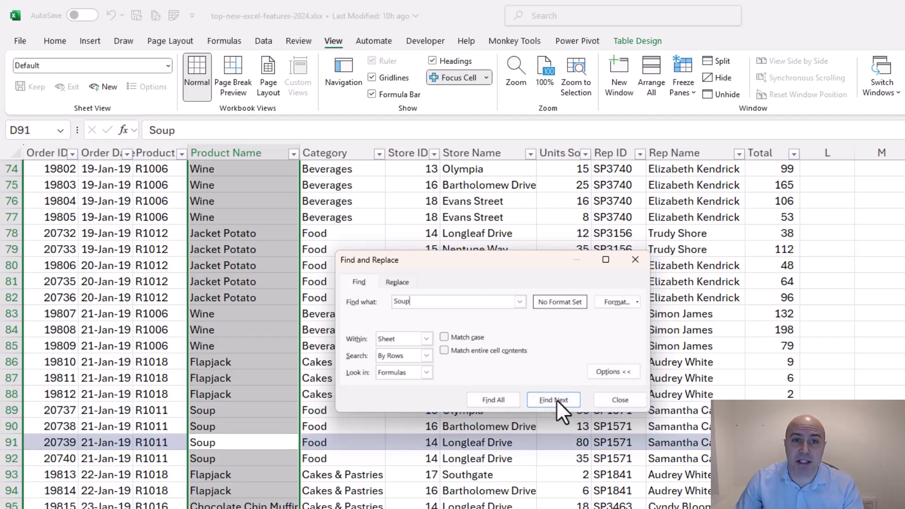
left_click(557, 399)
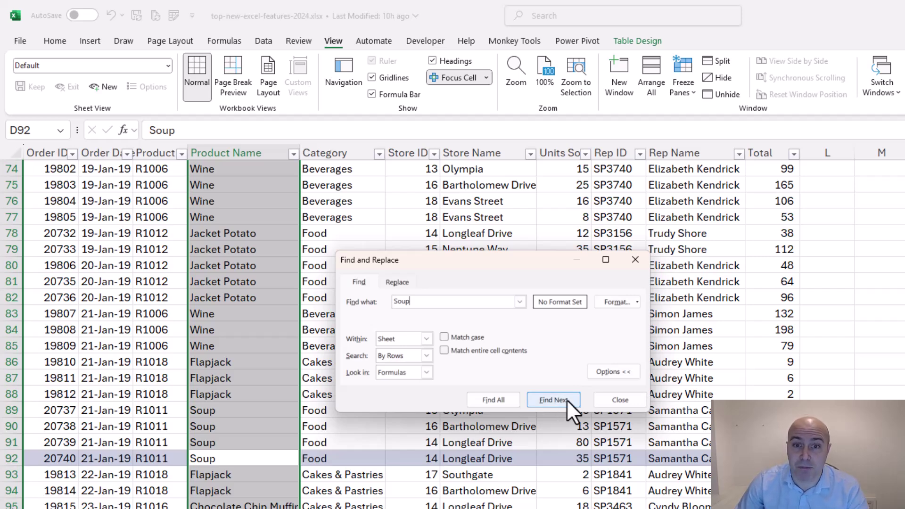
- Close Find and Replace and leave Focus Cell highlighting switched off
left_click(606, 400)
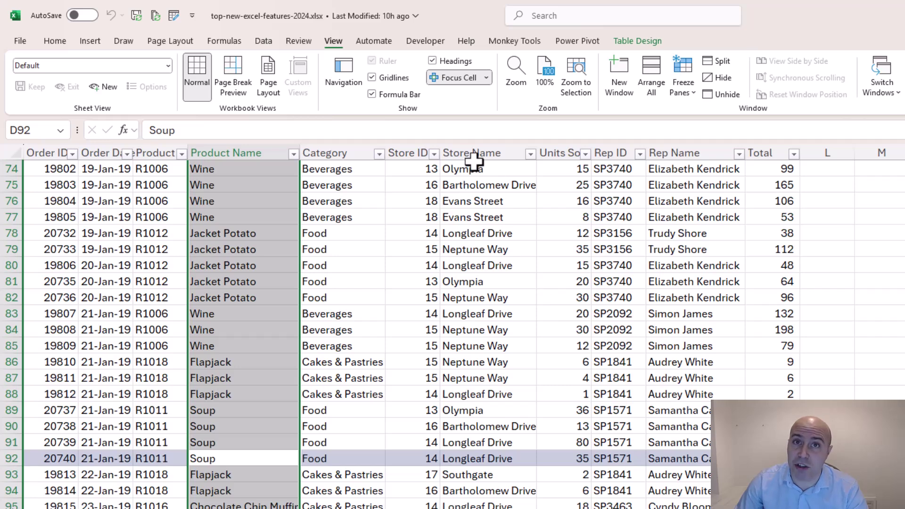
left_click(454, 79)
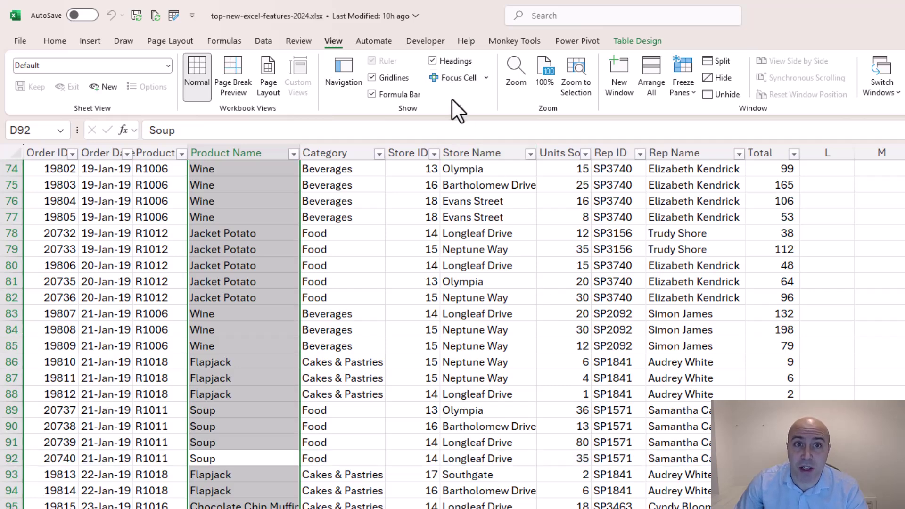
left_click(453, 82)
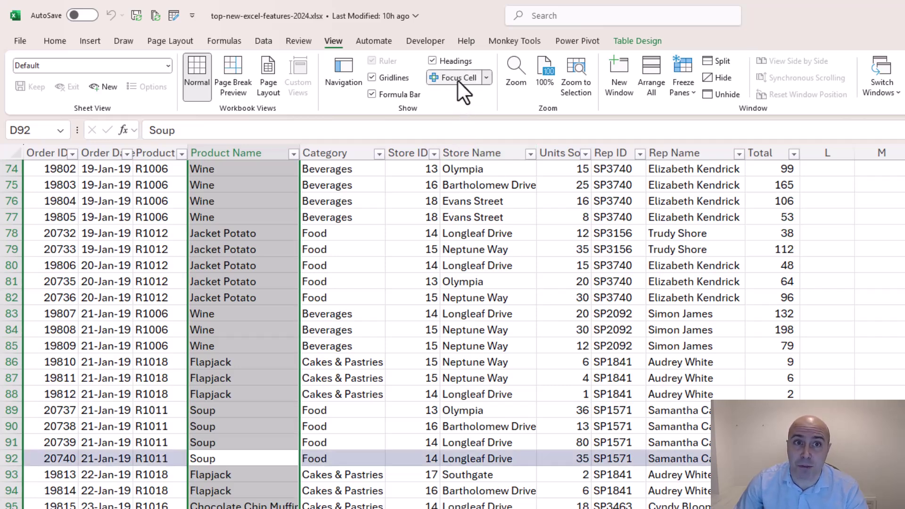
left_click(458, 80)
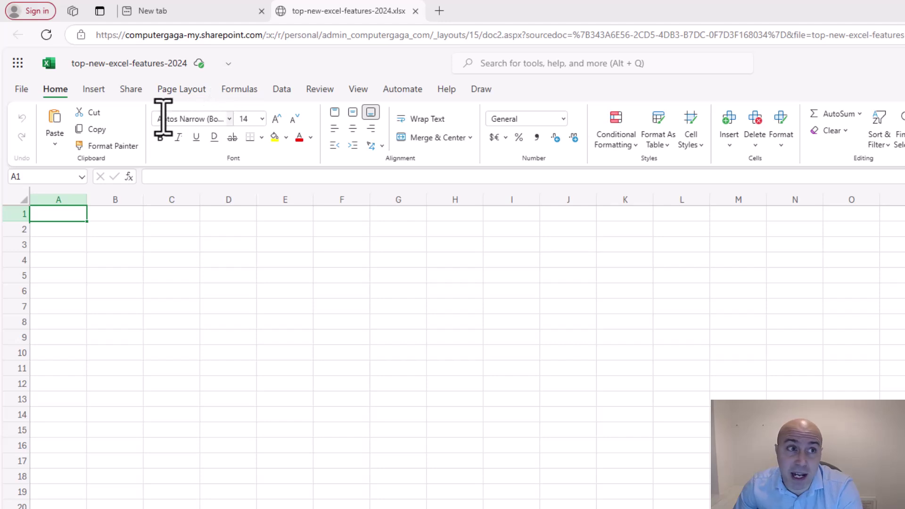
- Move from the Insert tab to the Data tab to list Power BI semantic models
left_click(103, 90)
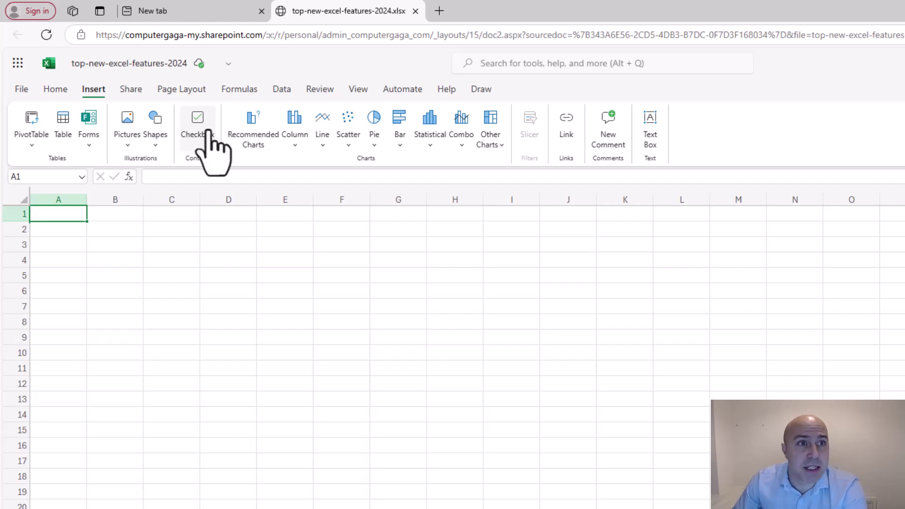
left_click(281, 92)
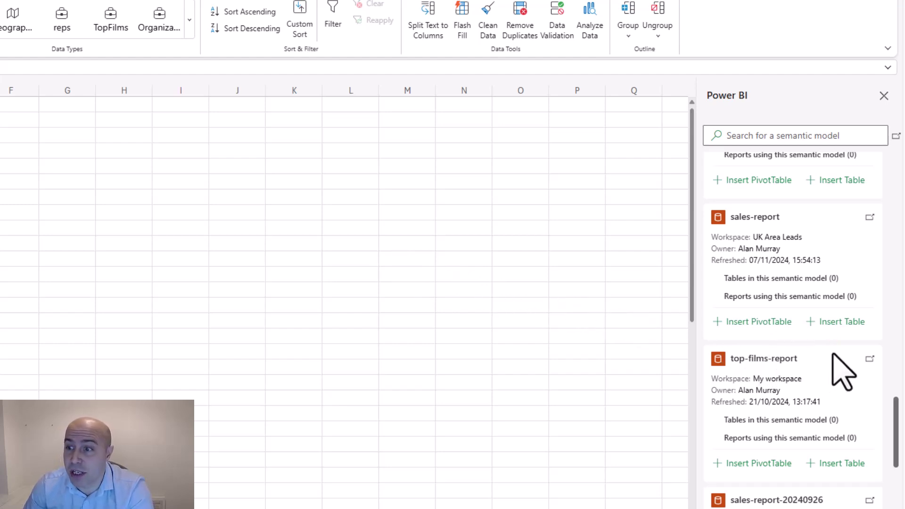
- Start a sales-report table with the Product, Category and Total Revenue fields
left_click(842, 322)
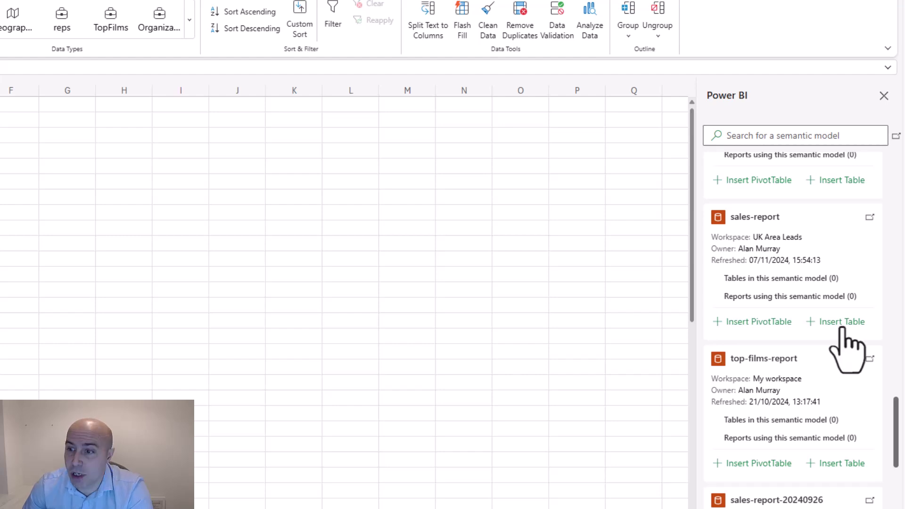
left_click(591, 93)
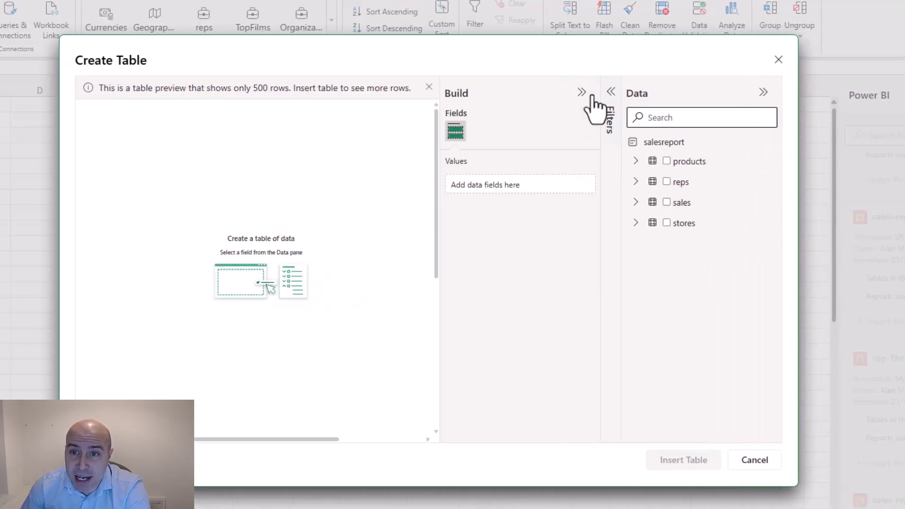
left_click(610, 94)
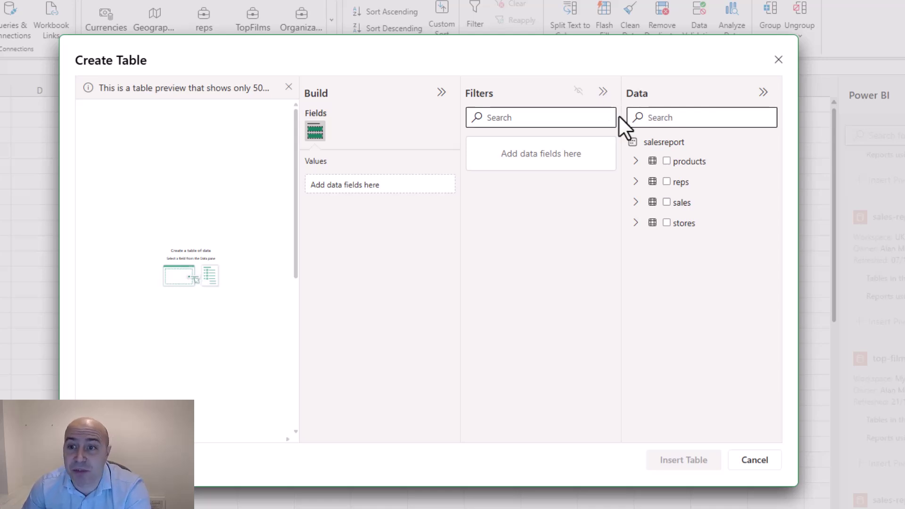
left_click(635, 161)
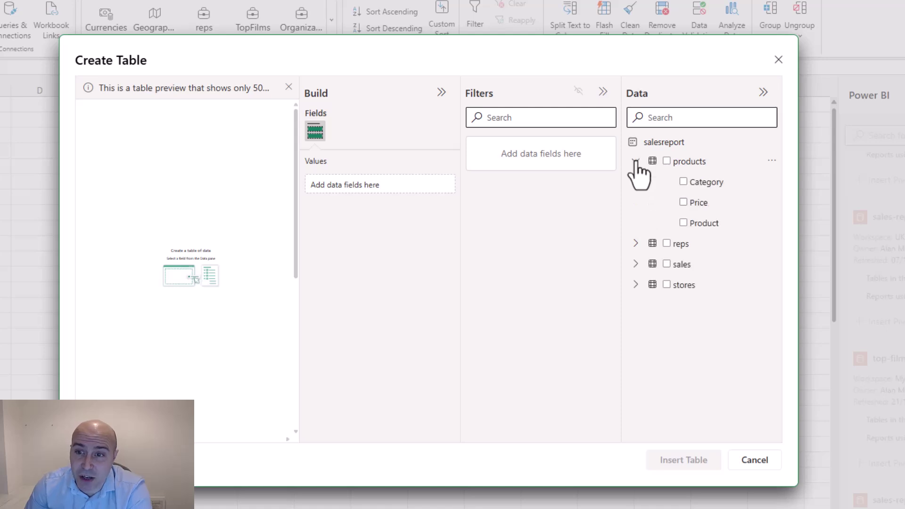
left_click(696, 224)
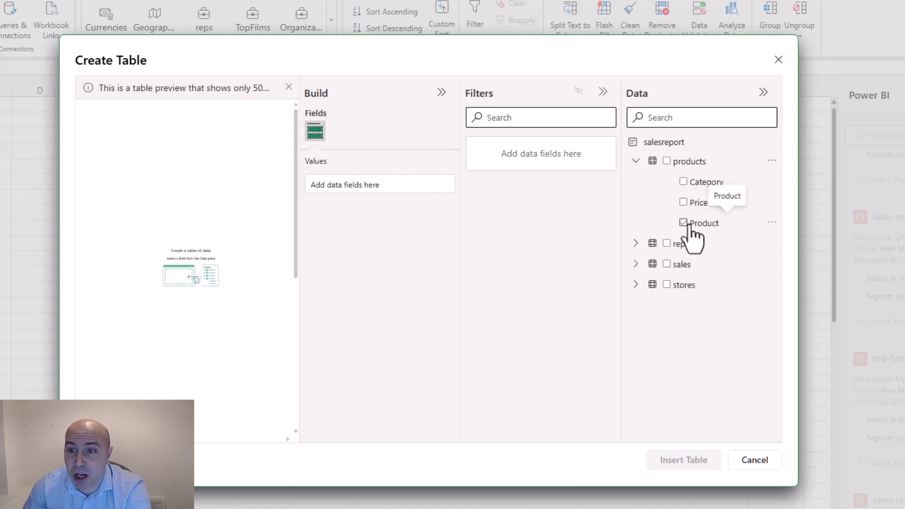
left_click(684, 223)
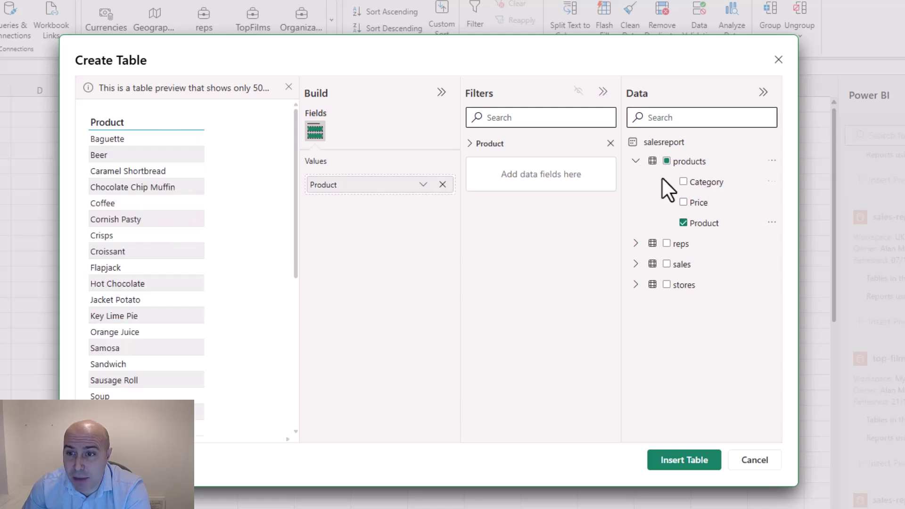
left_click(683, 182)
left_click(636, 162)
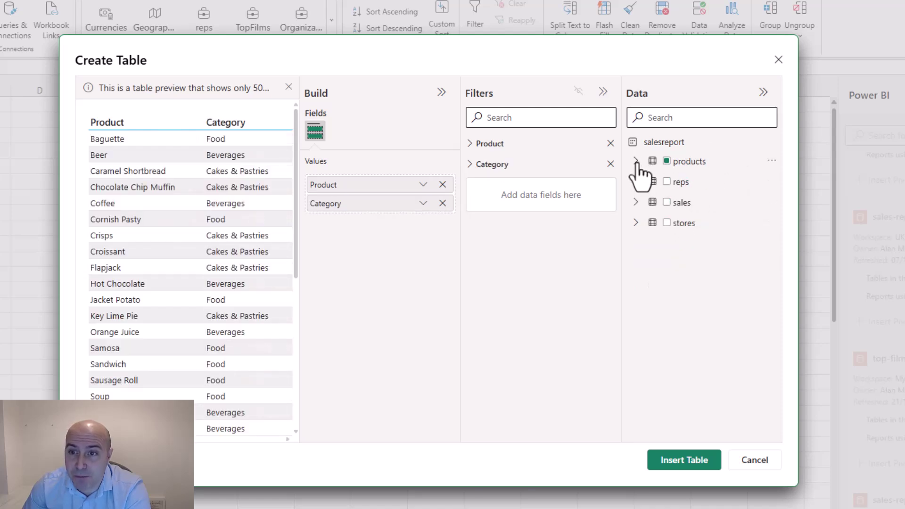
left_click(635, 202)
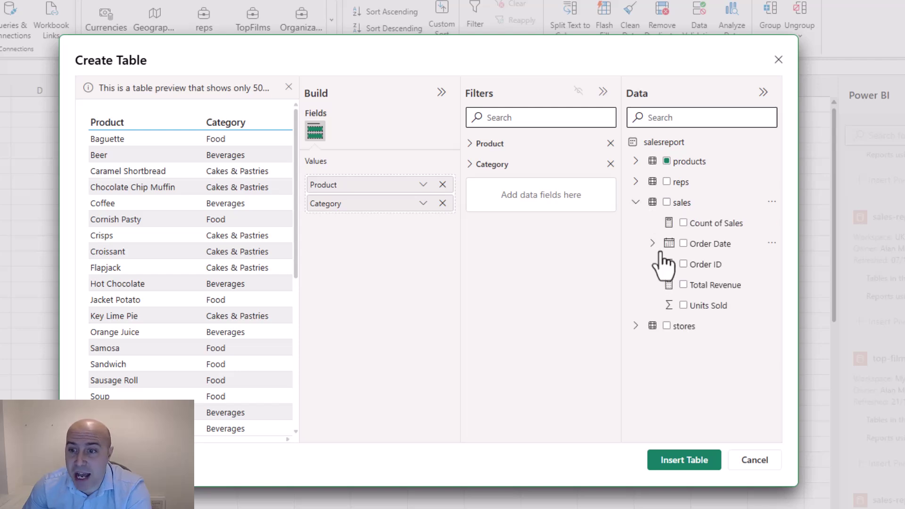
left_click(683, 285)
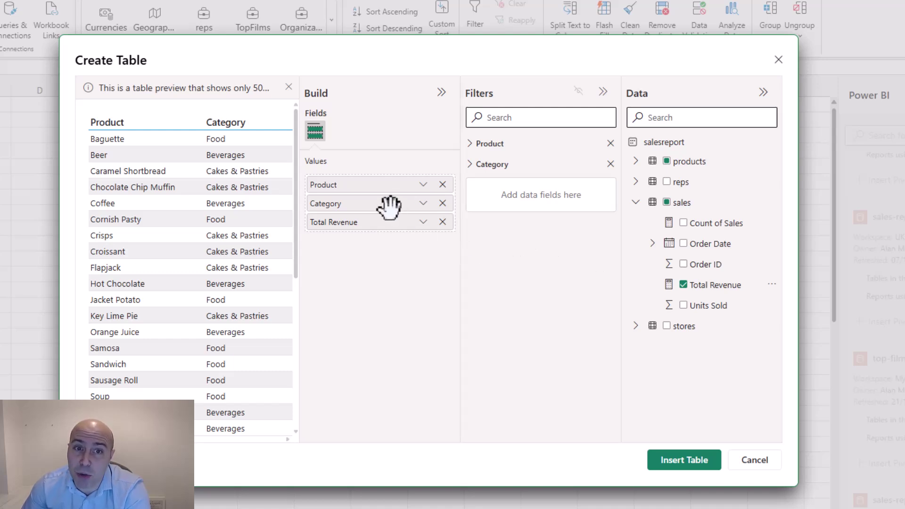
- Move Category ahead of Product, check Product's filter types, and collapse Build and Filters
left_click_drag(360, 184, 362, 202)
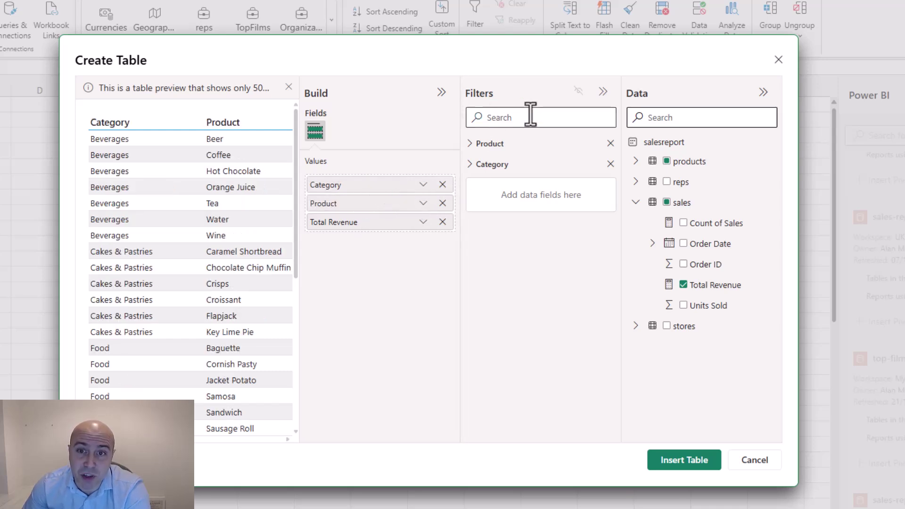
left_click(474, 144)
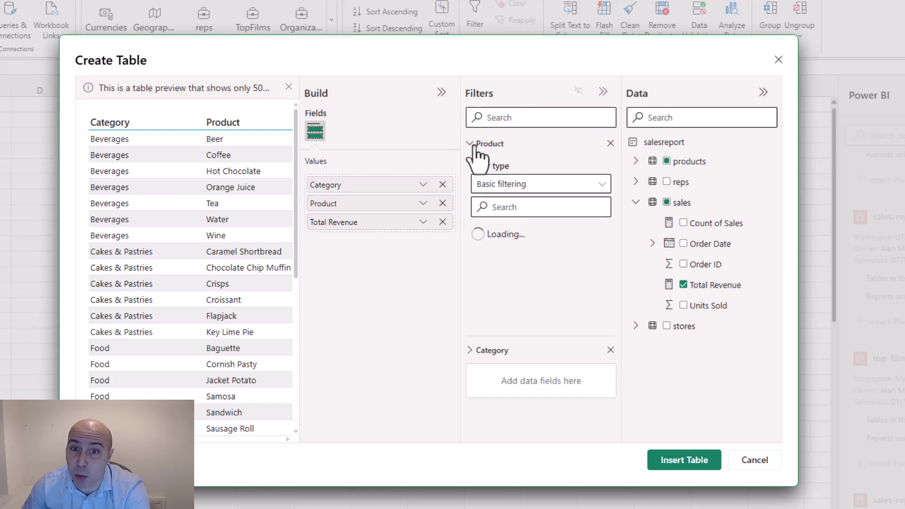
left_click(601, 185)
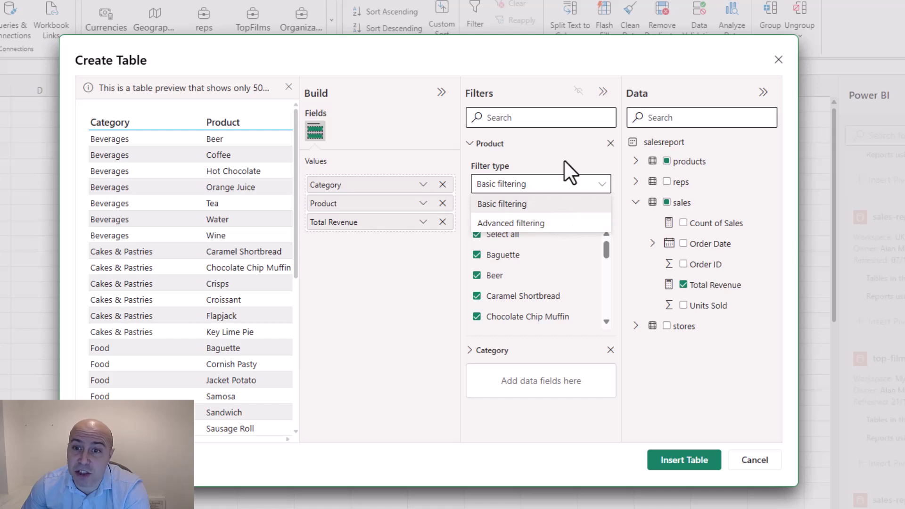
left_click(442, 92)
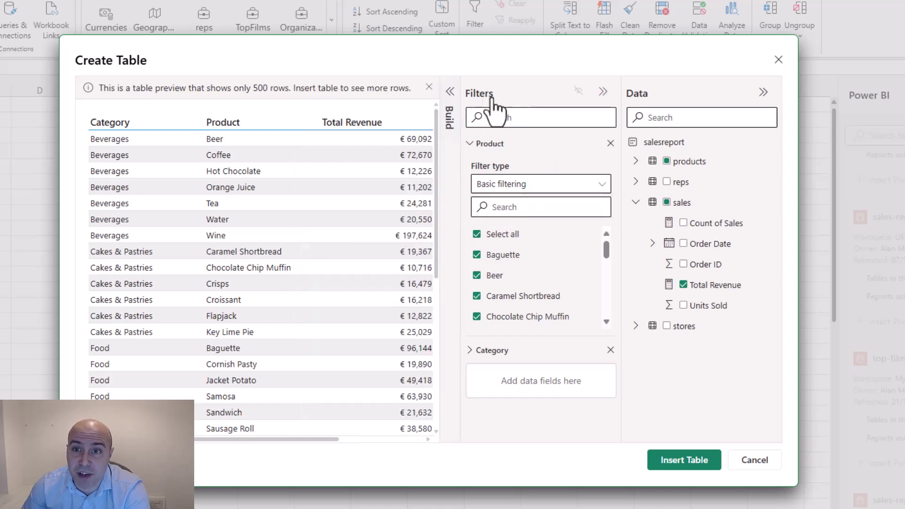
left_click(603, 91)
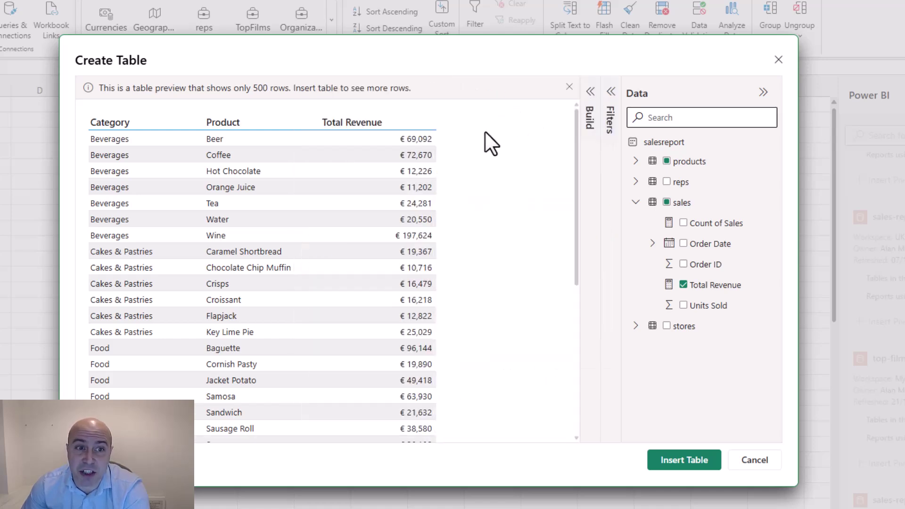
- Insert the previewed Category, Product and Total Revenue table onto the sheet
left_click(683, 459)
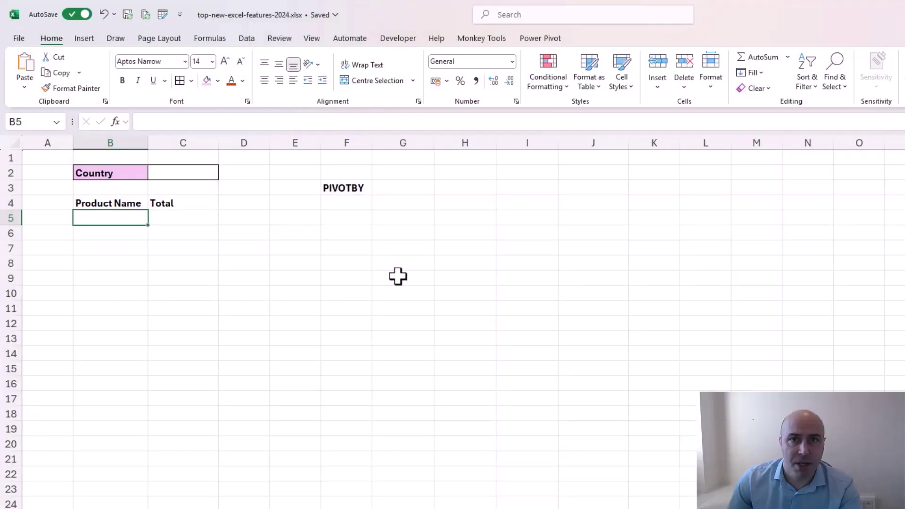
- In B5, start =GROUPBY with tblSales[Category] as the grouping field
type("=gro")
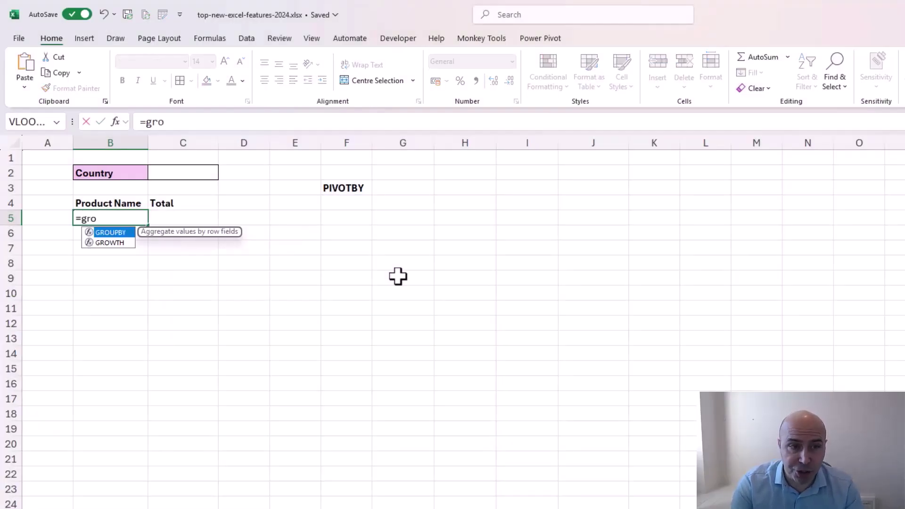
key("Tab")
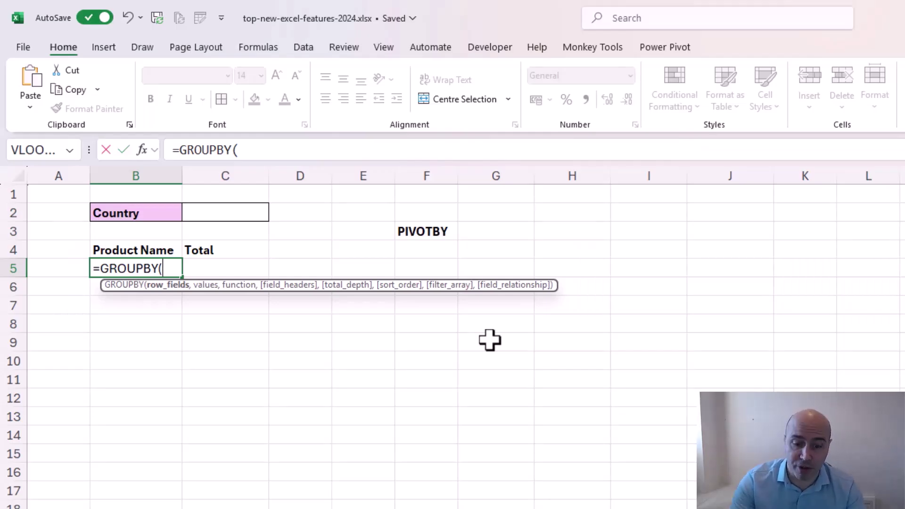
type("tbl")
key("Down")
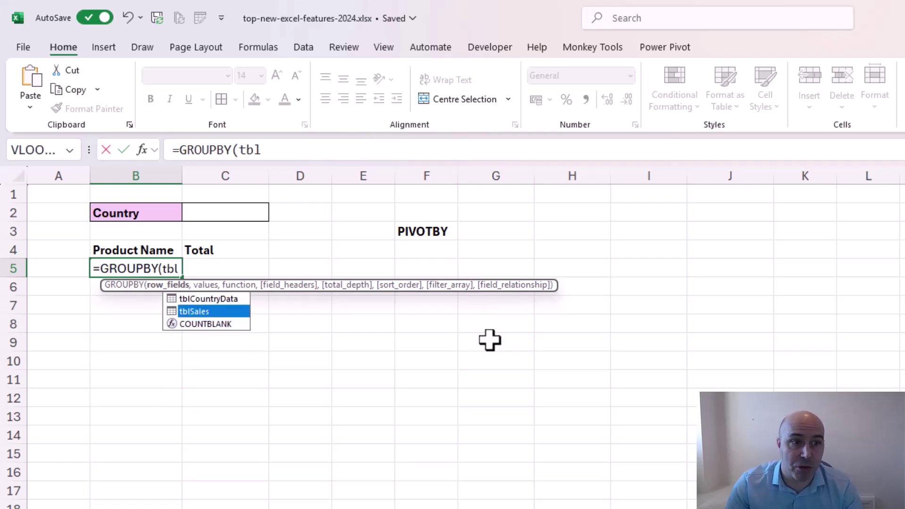
key("Tab")
type("[")
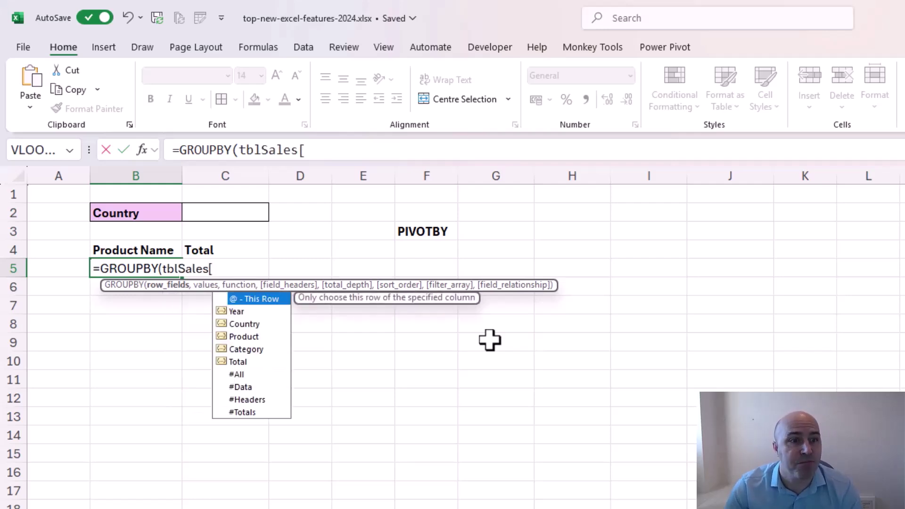
key("Down")
key("Down")
key("Down")
key("Down")
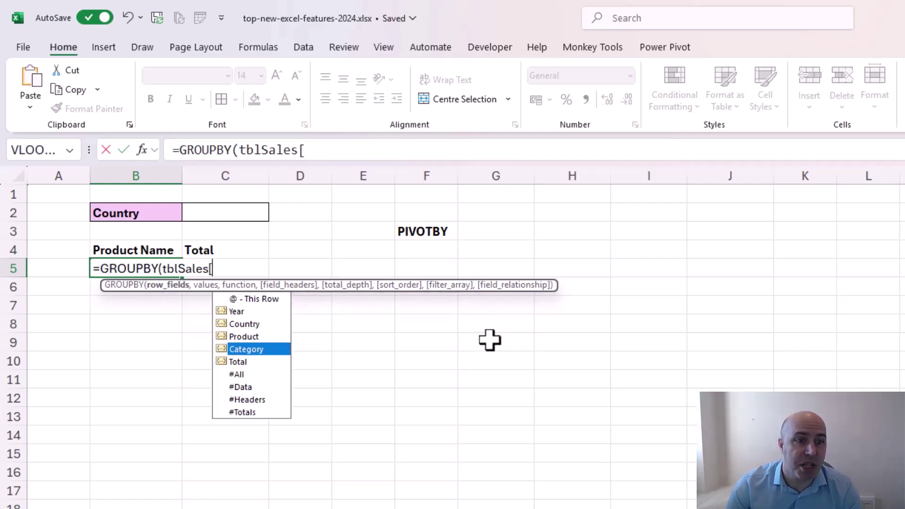
key("Tab")
- Add tblSales[Total] as the values and SUM as the aggregation
type("]")
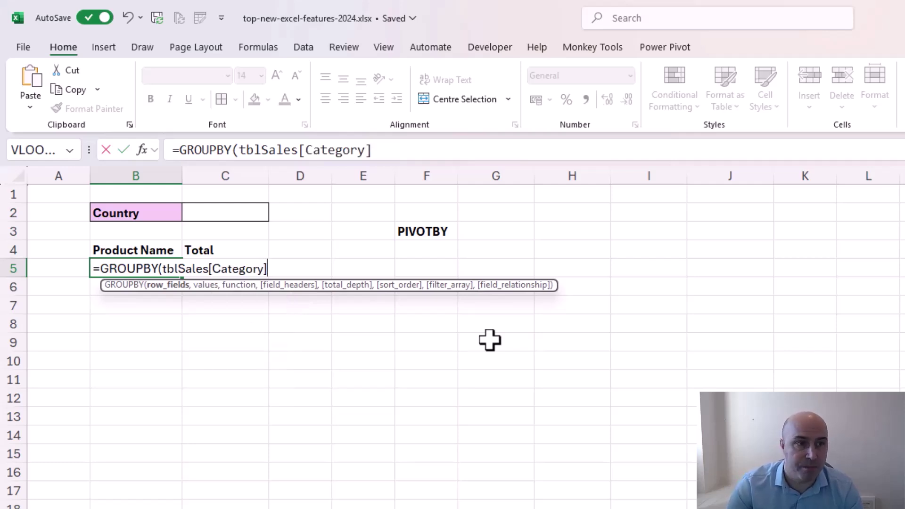
type(",")
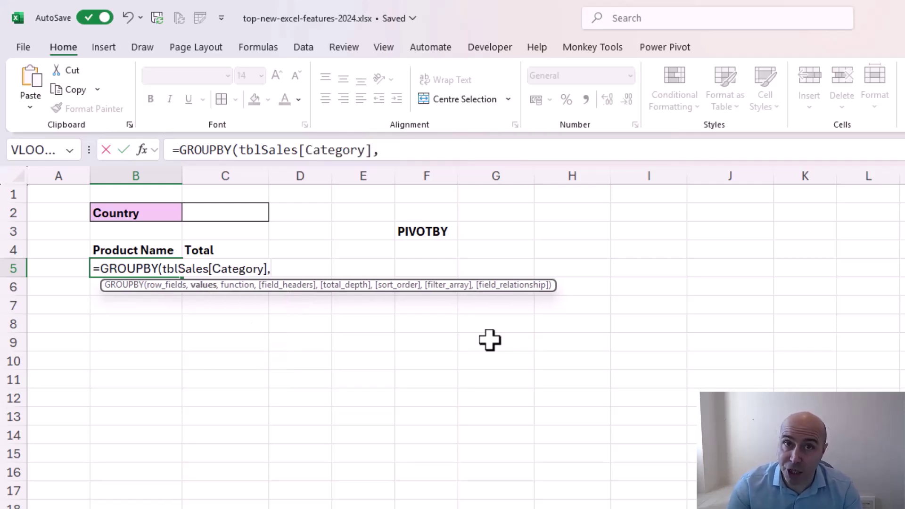
type("tbl")
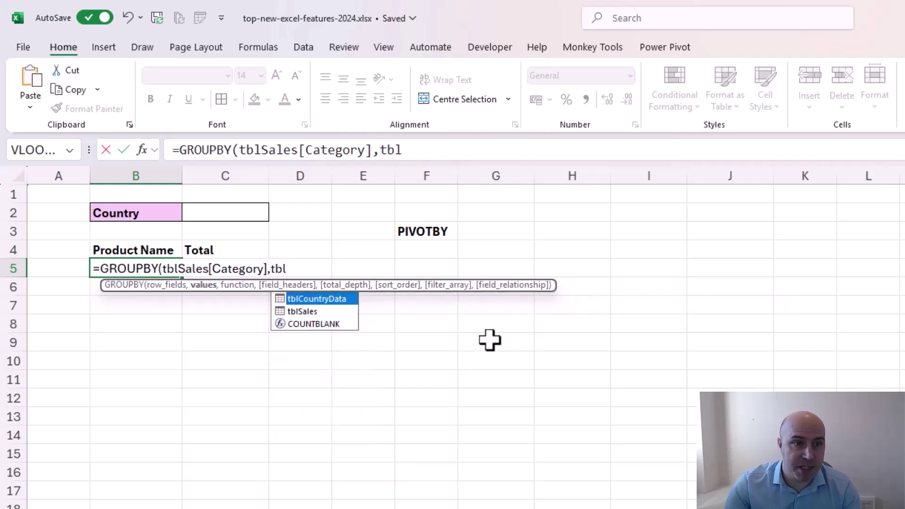
key("Down")
key("Tab")
type("[")
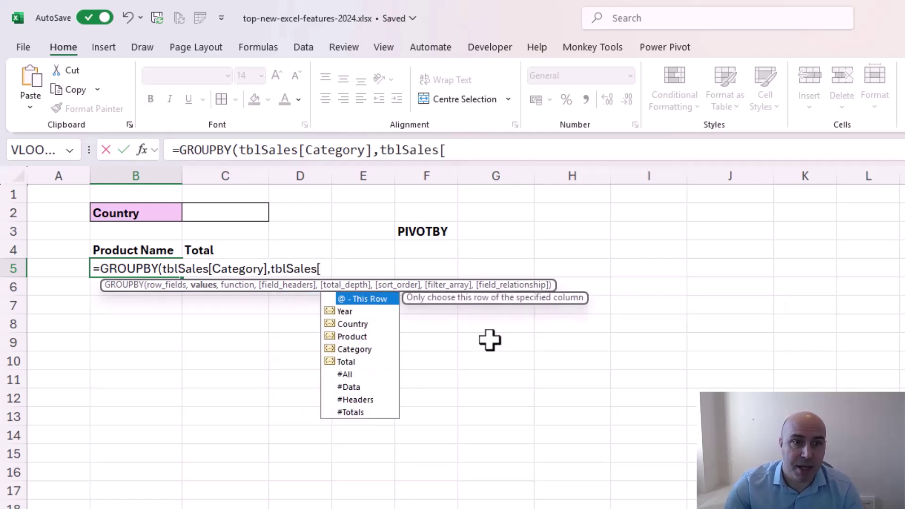
key("Down")
key("Down")
key("Down")
key("Down")
key("Down")
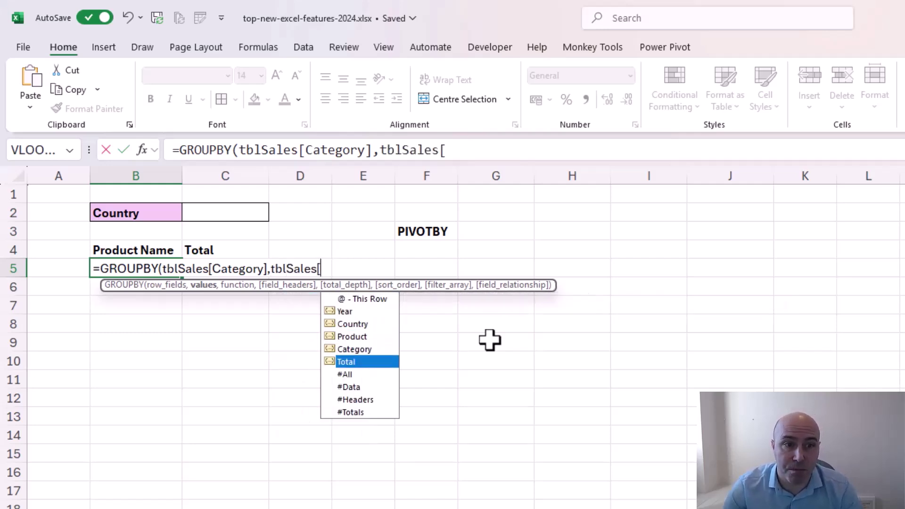
key("Tab")
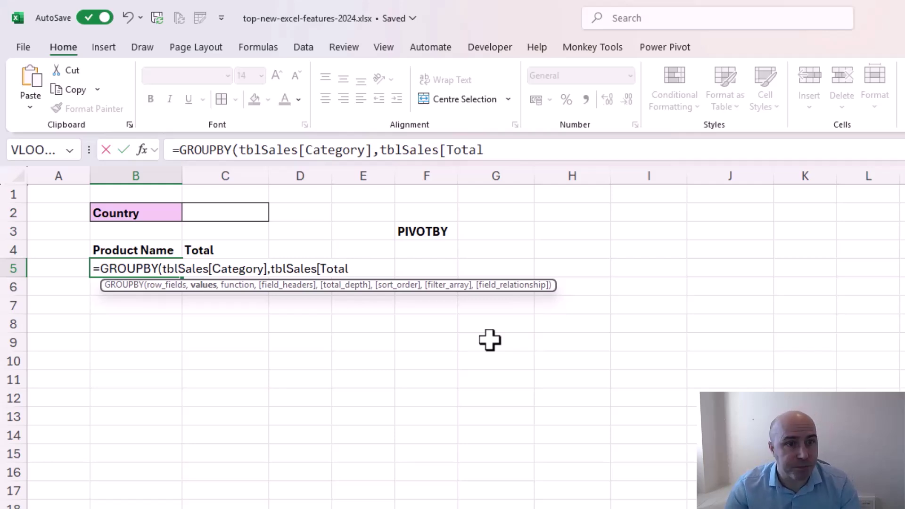
type("],")
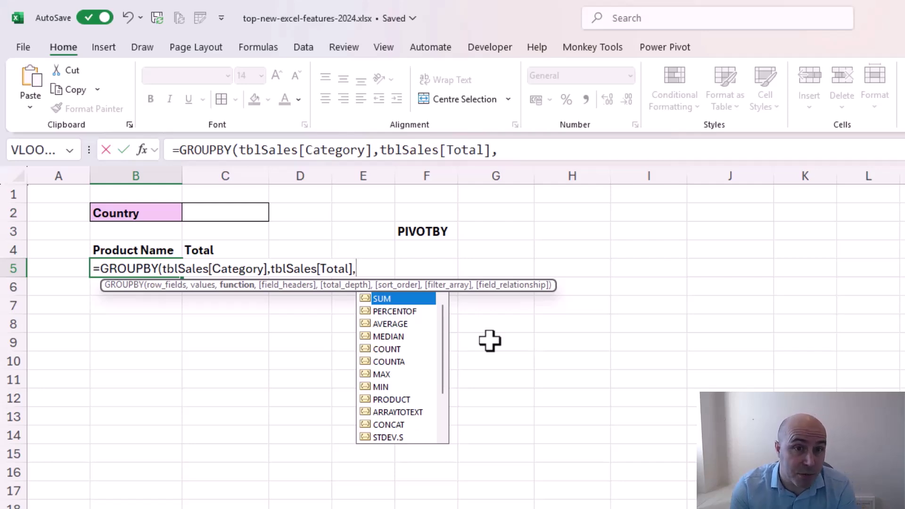
key("Tab")
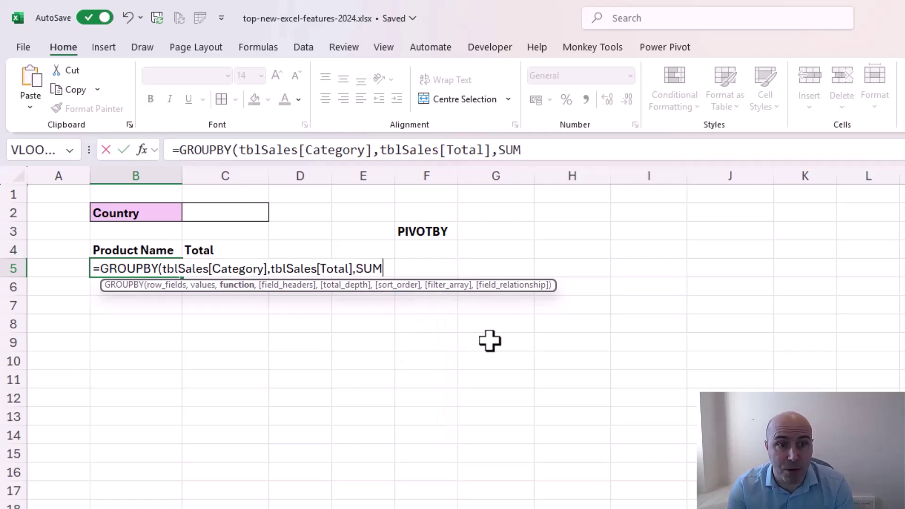
- Close and enter the GROUPBY formula, then choose Germany in Country cell C2
type(")")
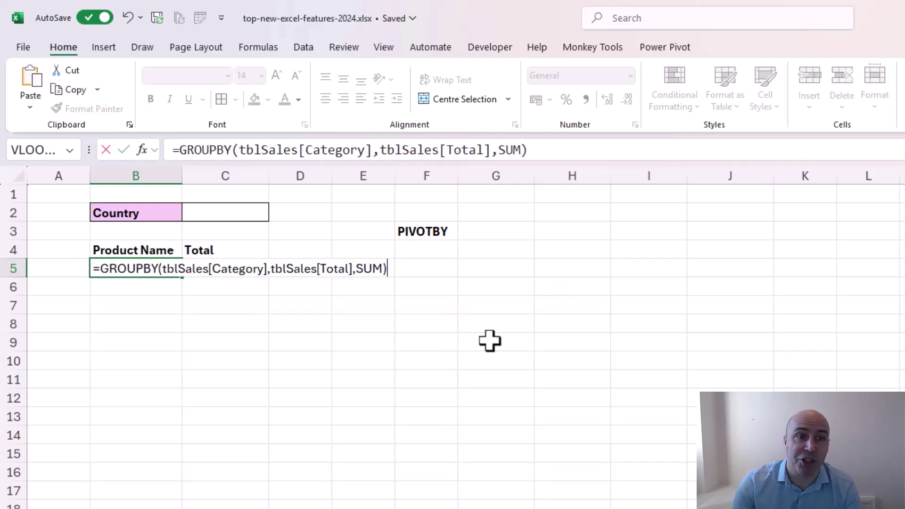
key("Return")
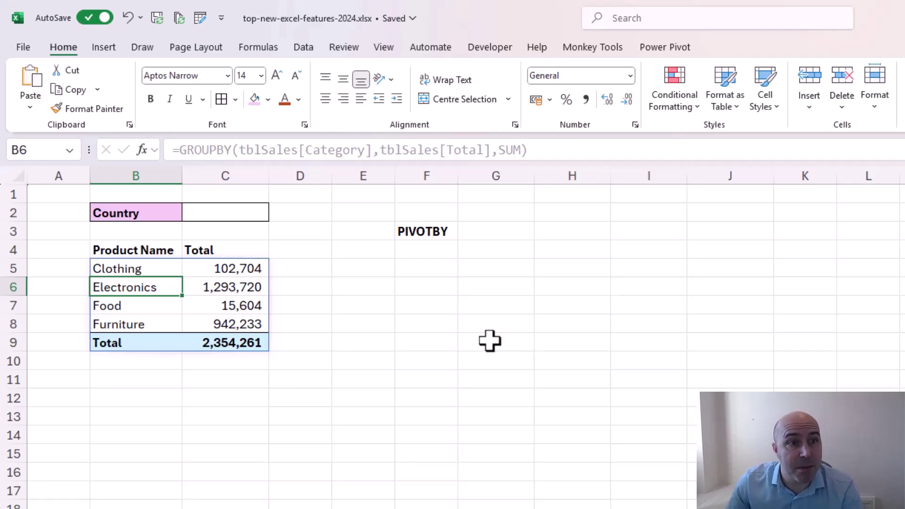
left_click(258, 213)
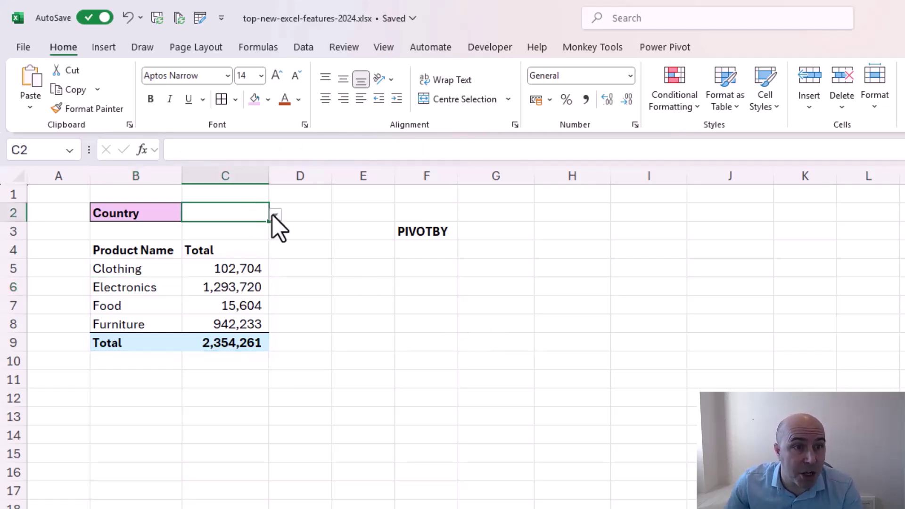
left_click(274, 215)
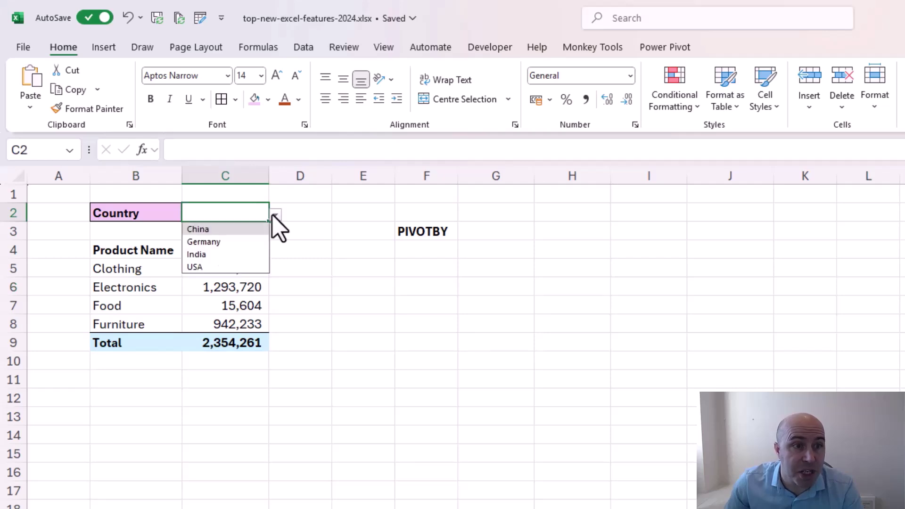
left_click(239, 242)
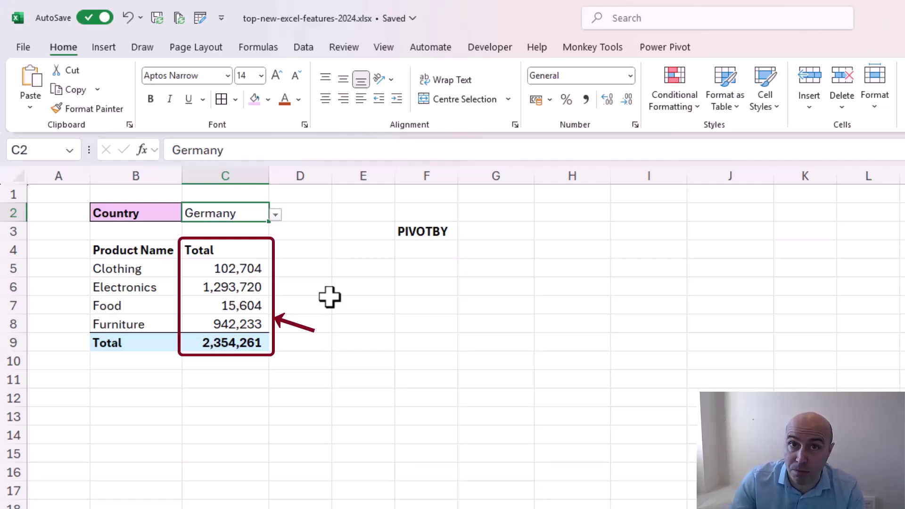
- Extend B5's GROUPBY with sort order -2 and filter tblSales[Country]=C2
left_click(174, 268)
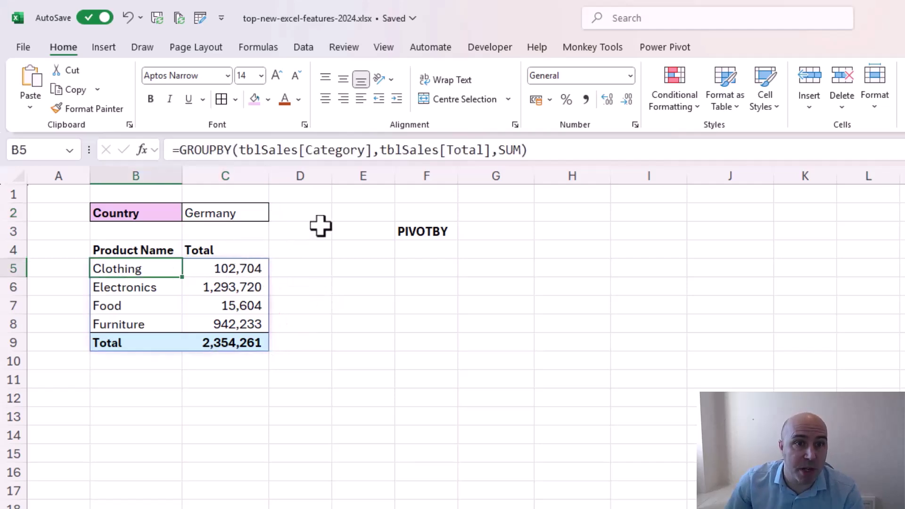
left_click(521, 150)
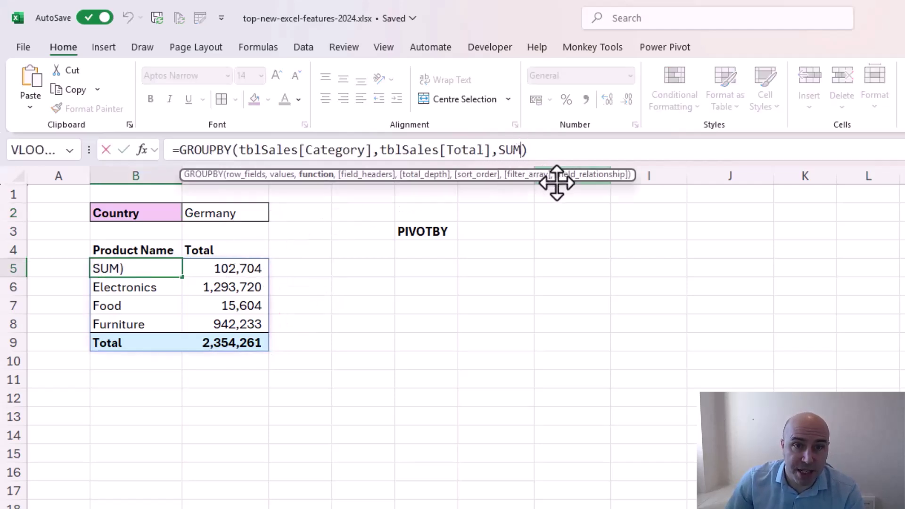
type(",")
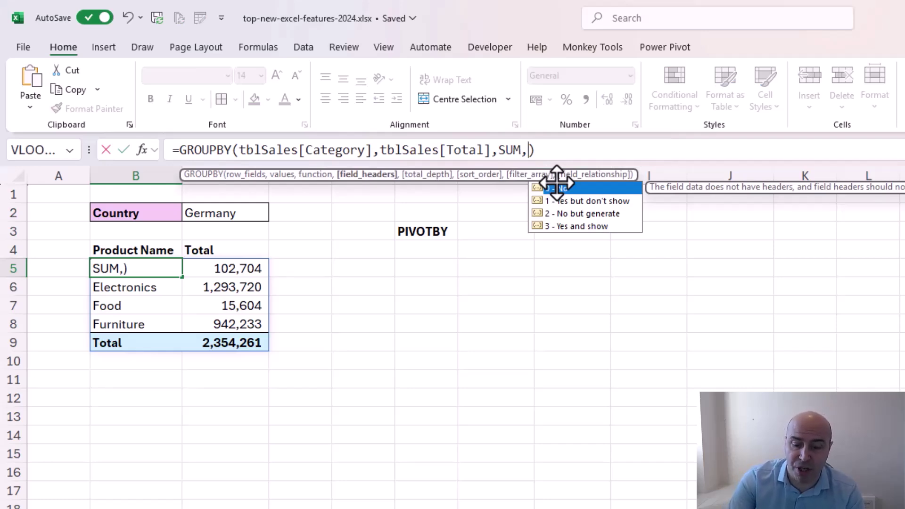
type(",")
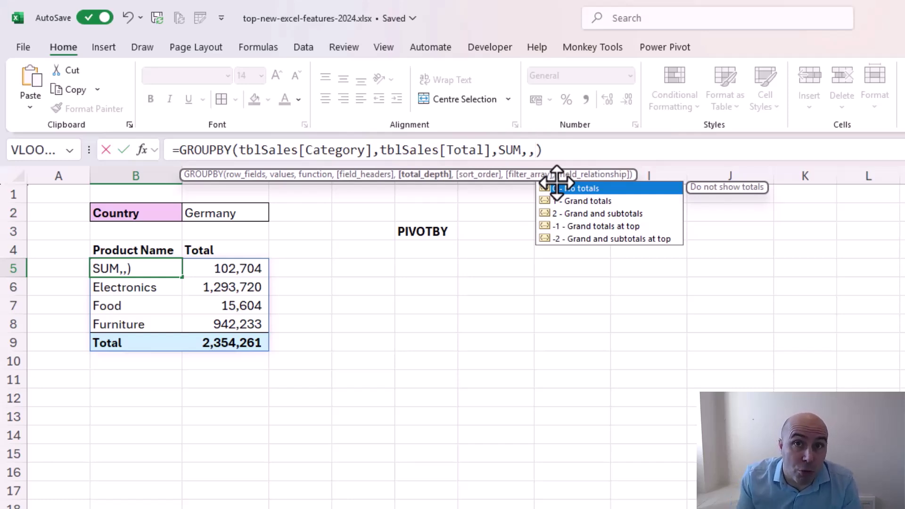
type(",")
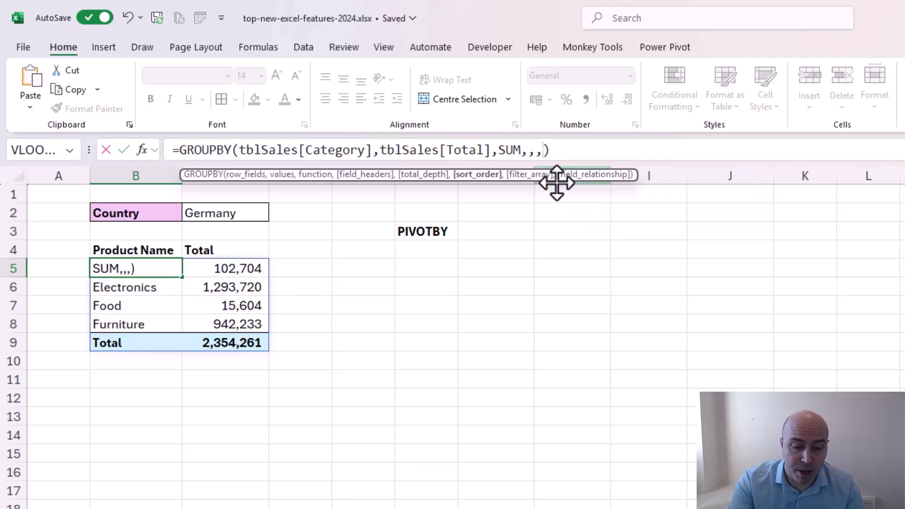
type("-2")
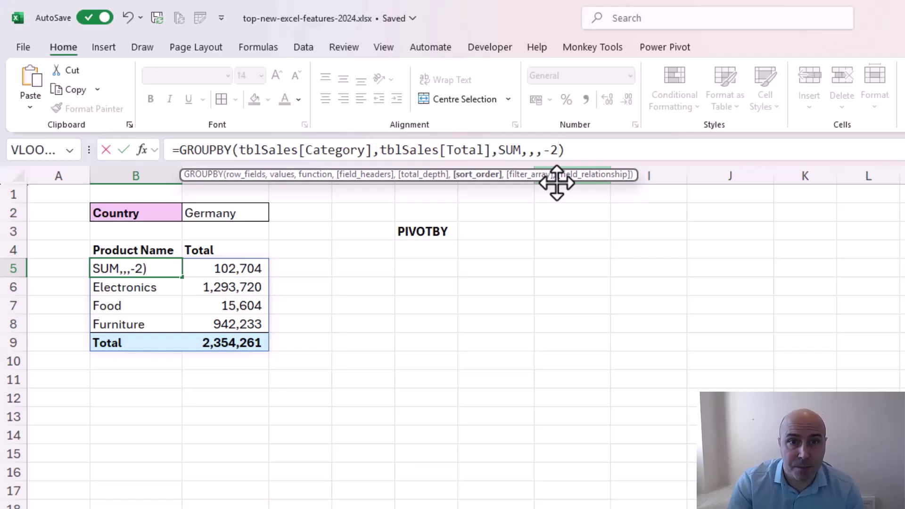
type(",t")
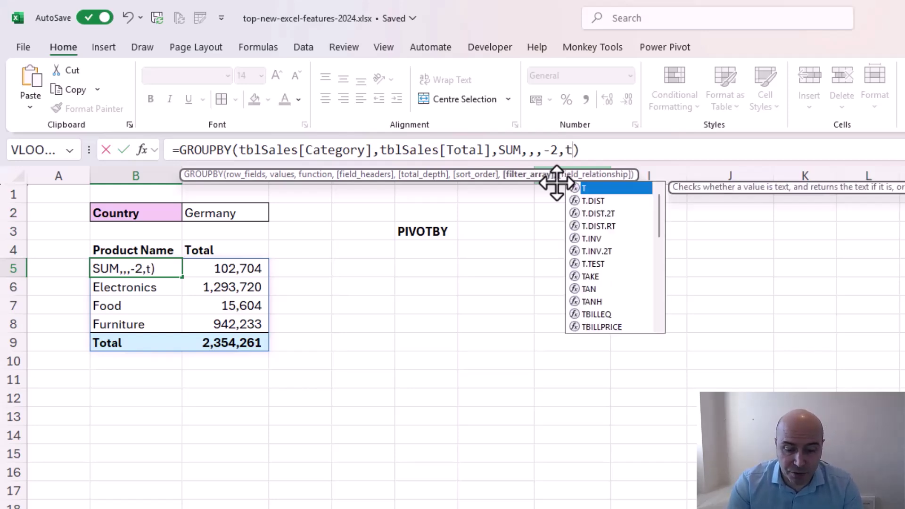
type("blSales[")
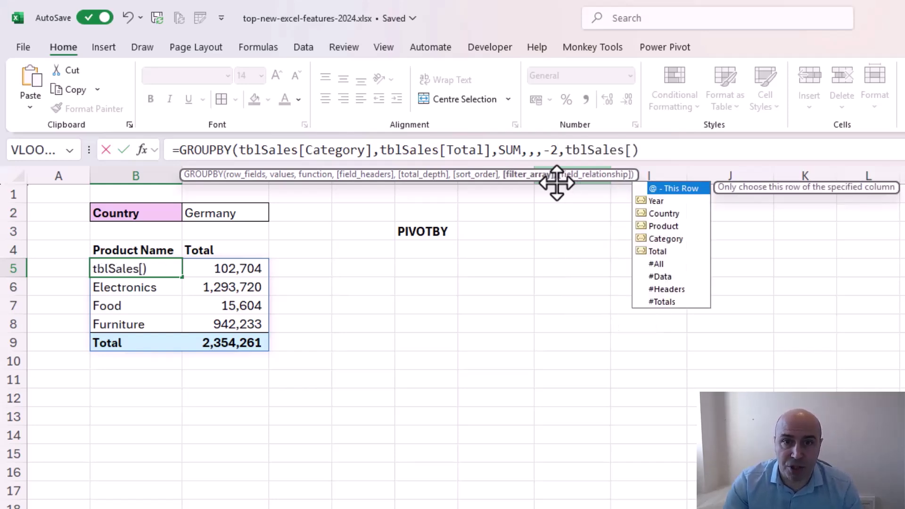
key("Down")
key("Down")
key("Tab")
type("]=")
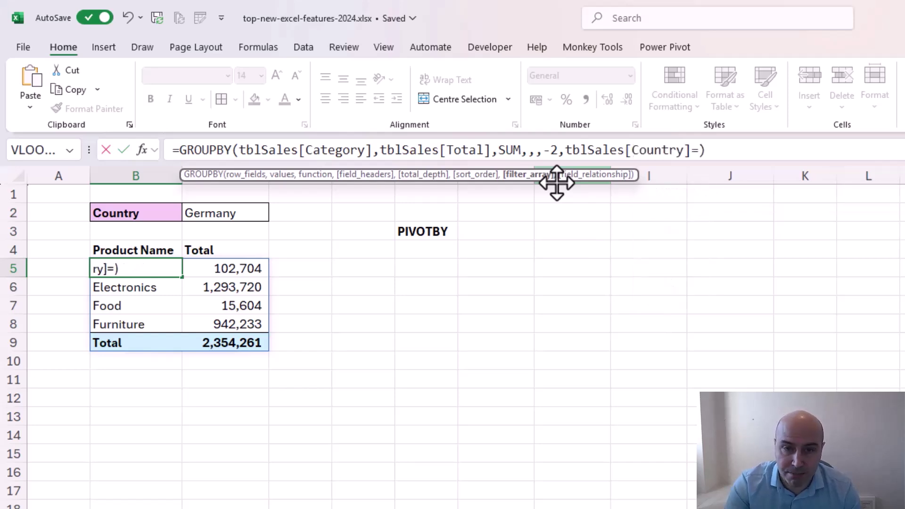
left_click(256, 210)
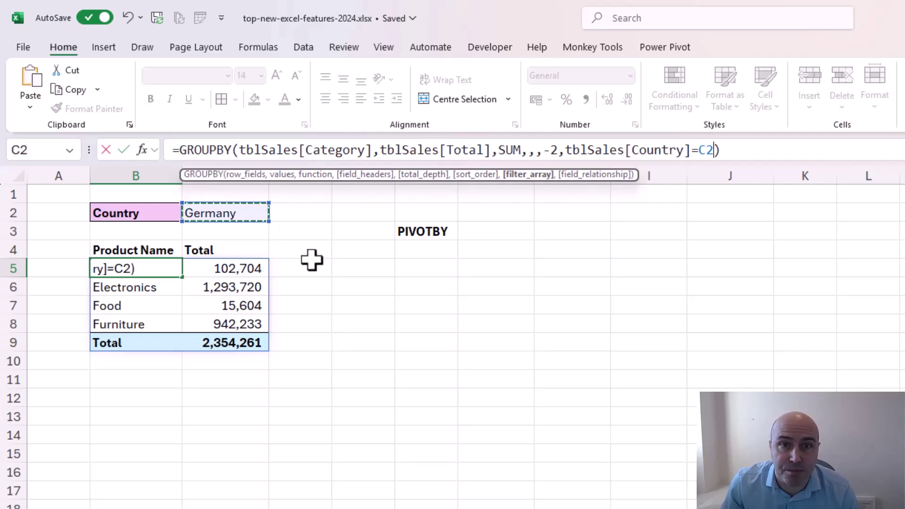
key("Return")
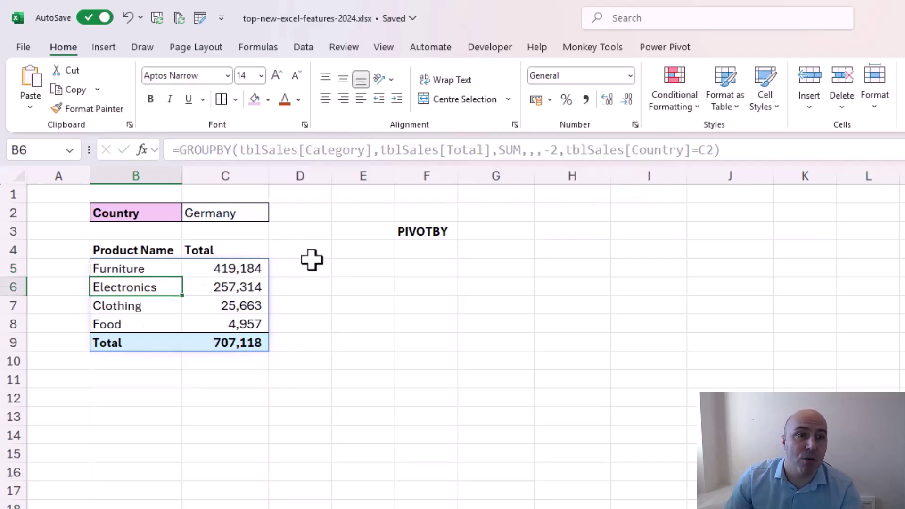
left_click(262, 218)
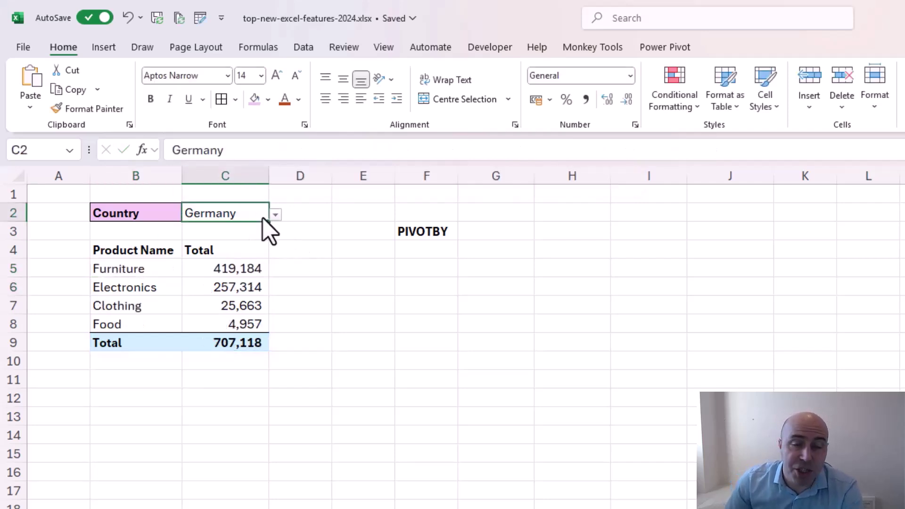
left_click(274, 216)
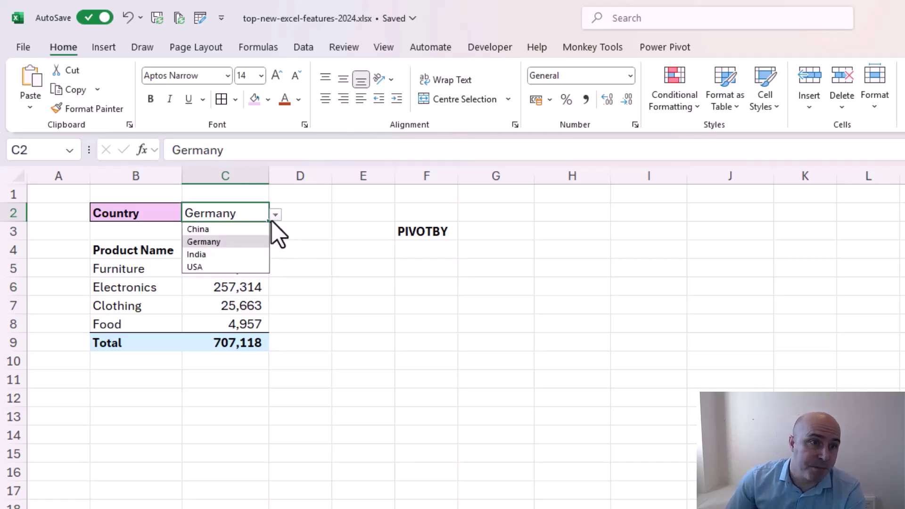
left_click(239, 251)
left_click(274, 216)
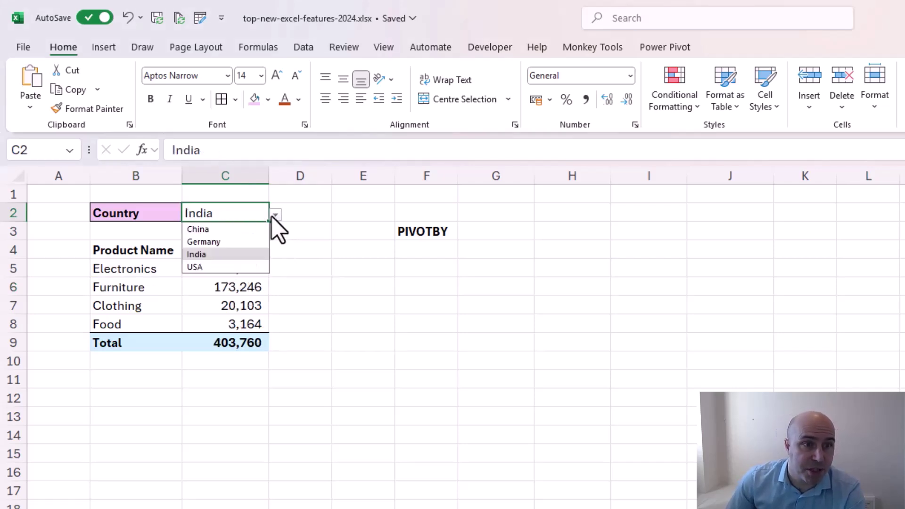
left_click(247, 265)
left_click(275, 215)
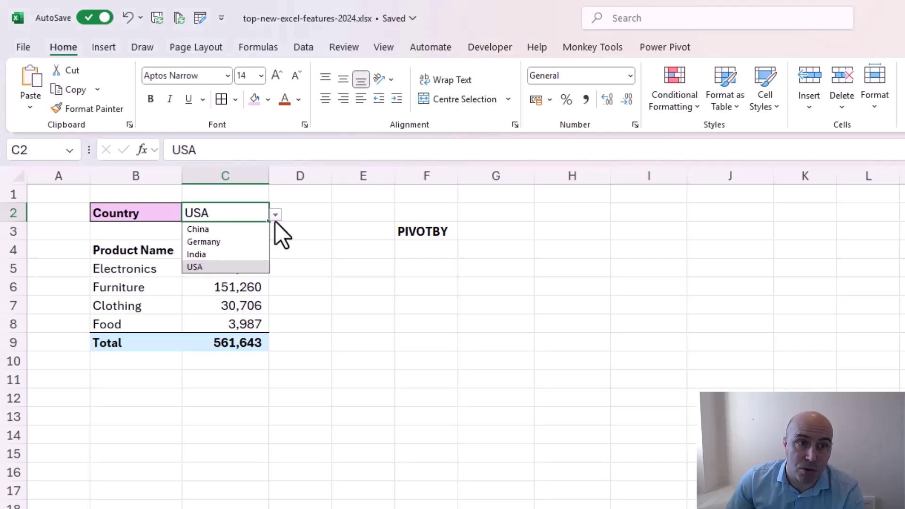
left_click(256, 241)
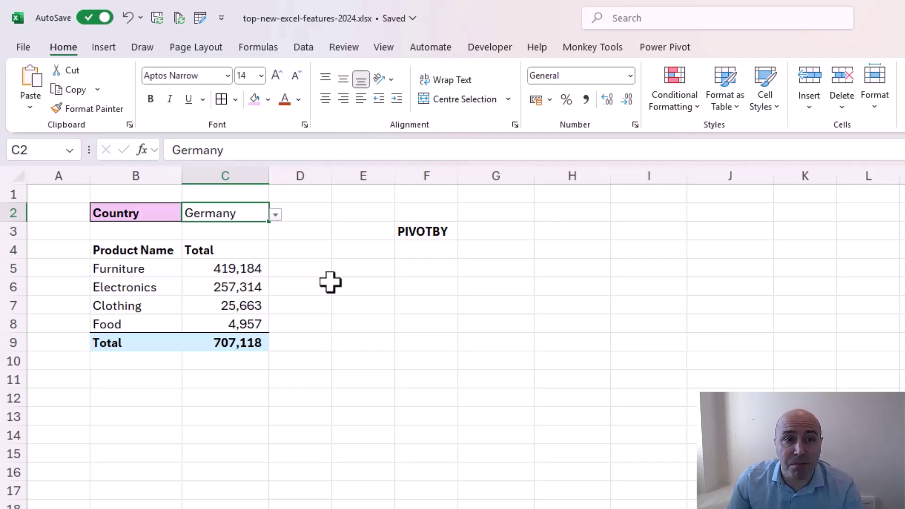
left_click(429, 253)
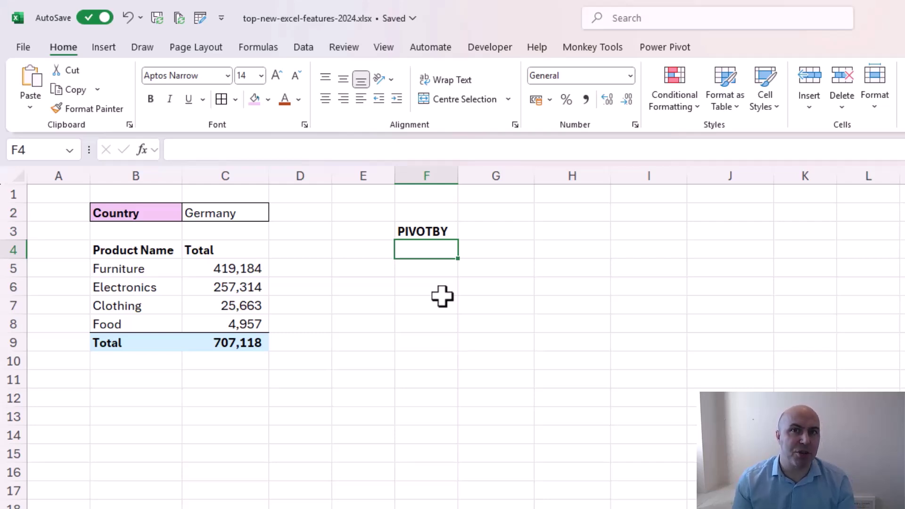
- In F4, start =PIVOTBY with tblSales[Category] as the row field
type("=pi")
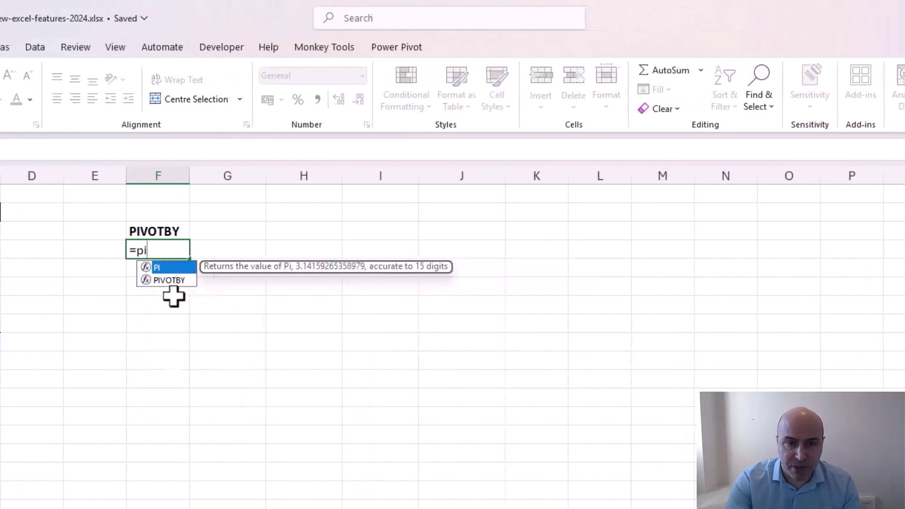
key("Down")
key("Tab")
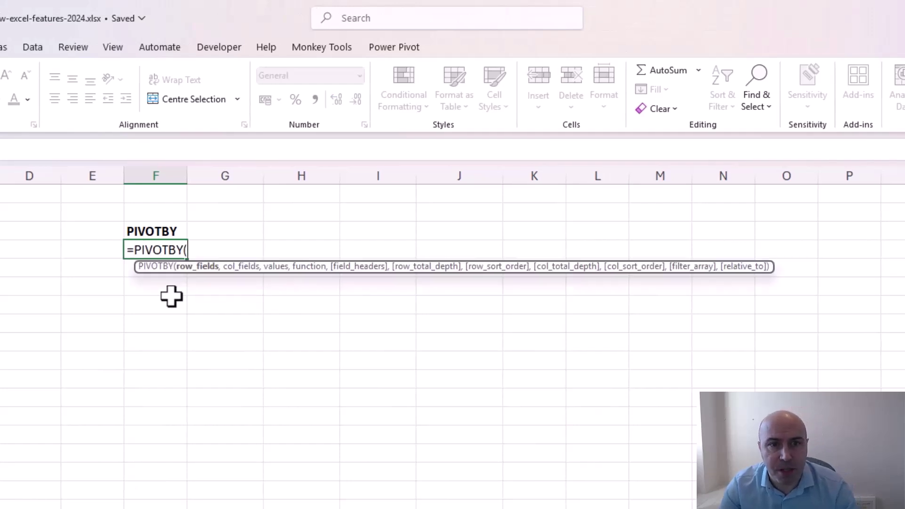
type("tbl")
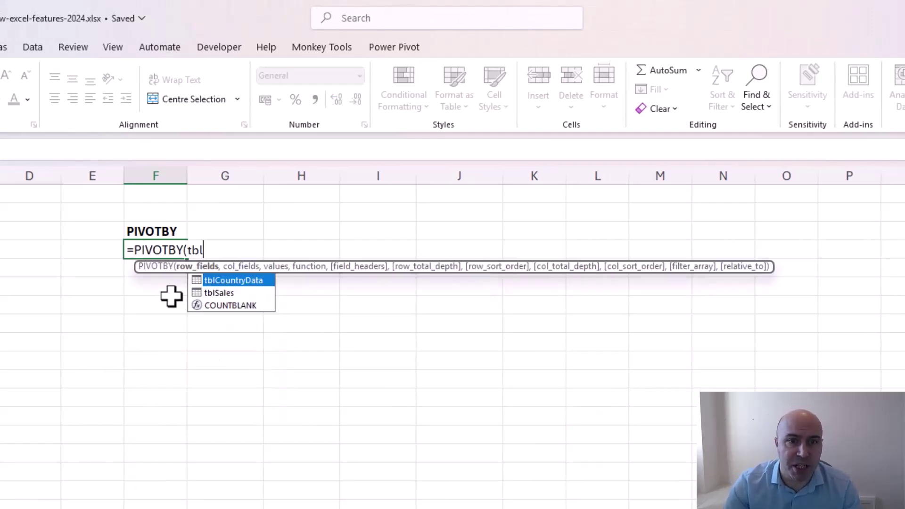
type("Sales")
key("Tab")
type("[")
key("Down")
key("Down")
key("Down")
key("Down")
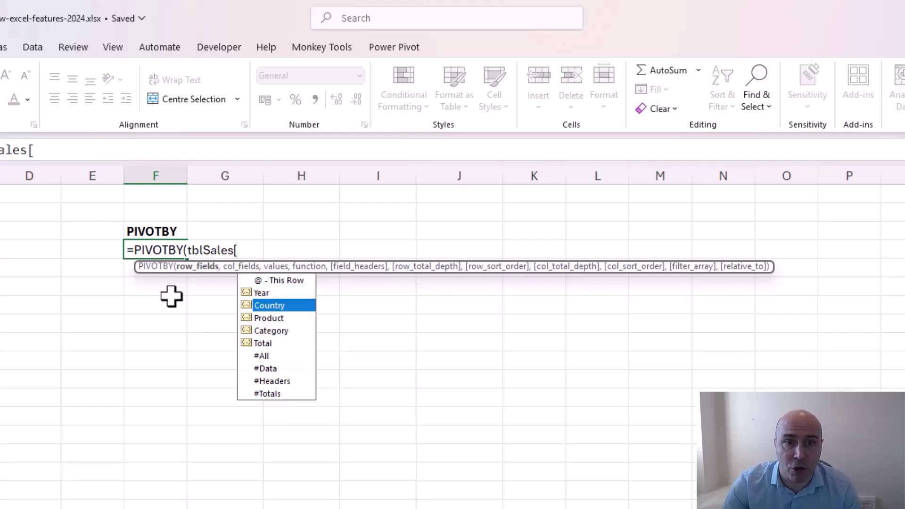
key("Tab")
type("],")
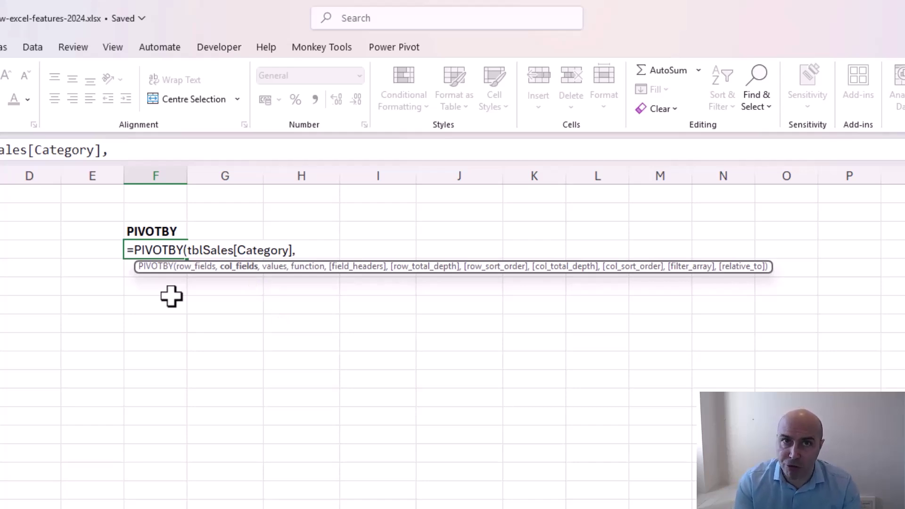
- Add tblSales[Year] as the column field and tblSales[Total] as the values
type("tbl")
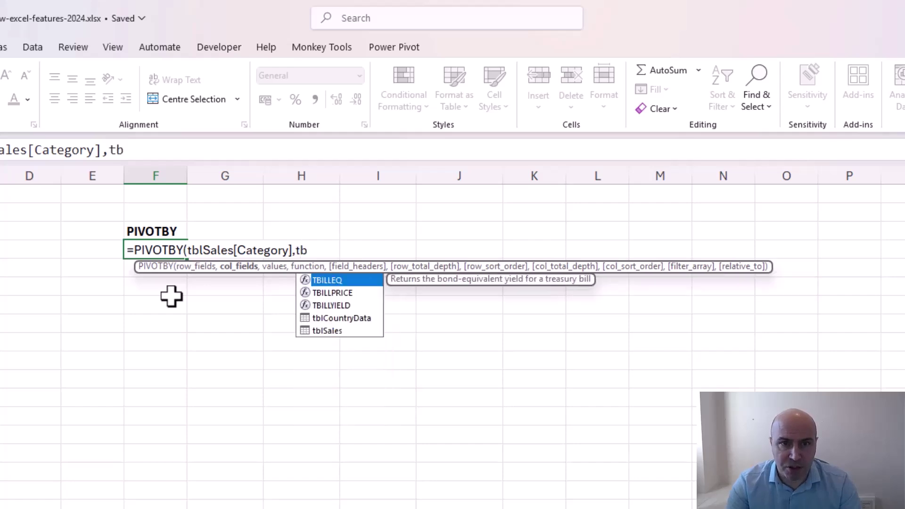
key("Down")
key("Tab")
type("[")
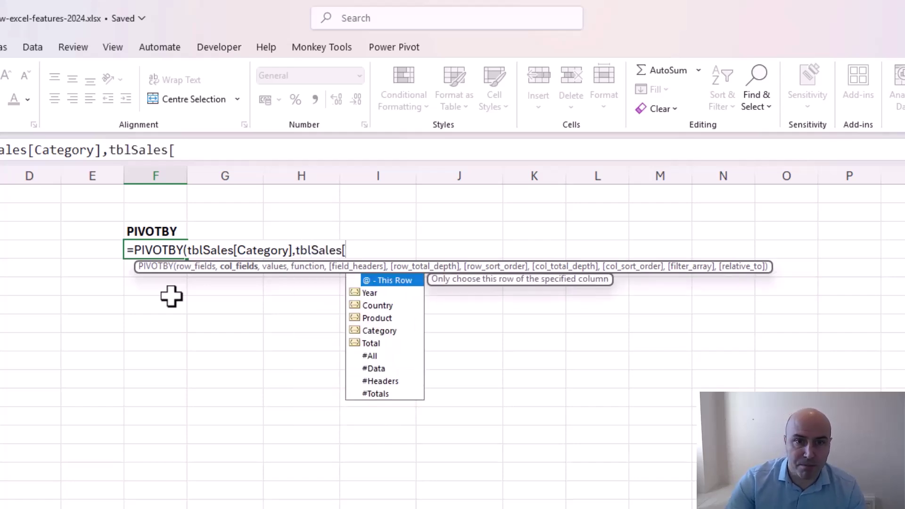
key("Tab")
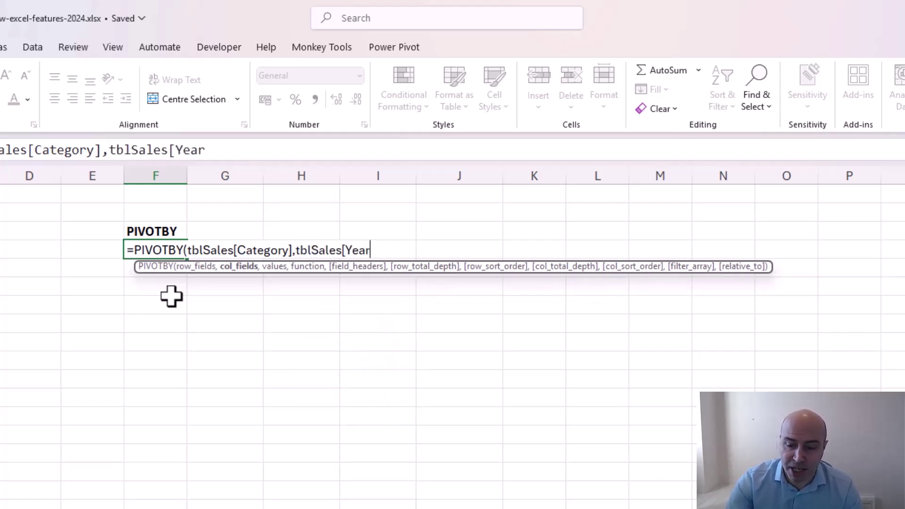
type("],tbl")
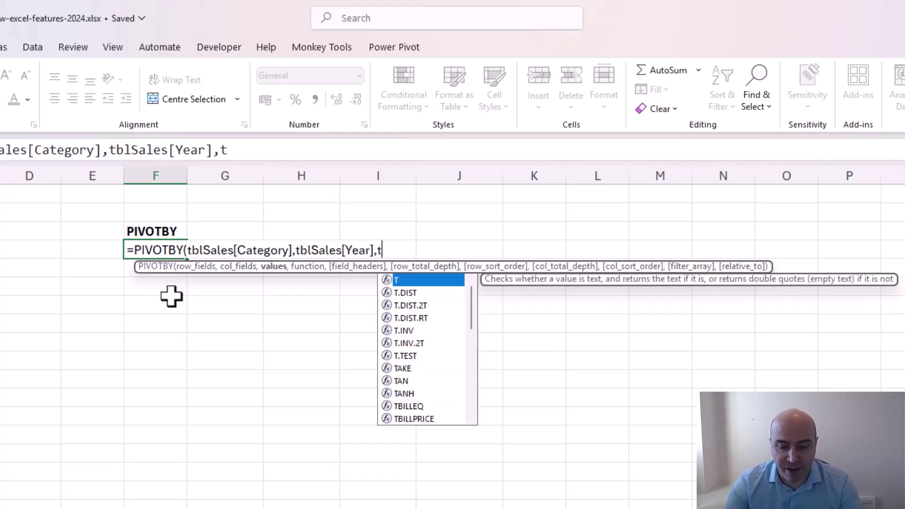
key("Down")
key("Tab")
type("[")
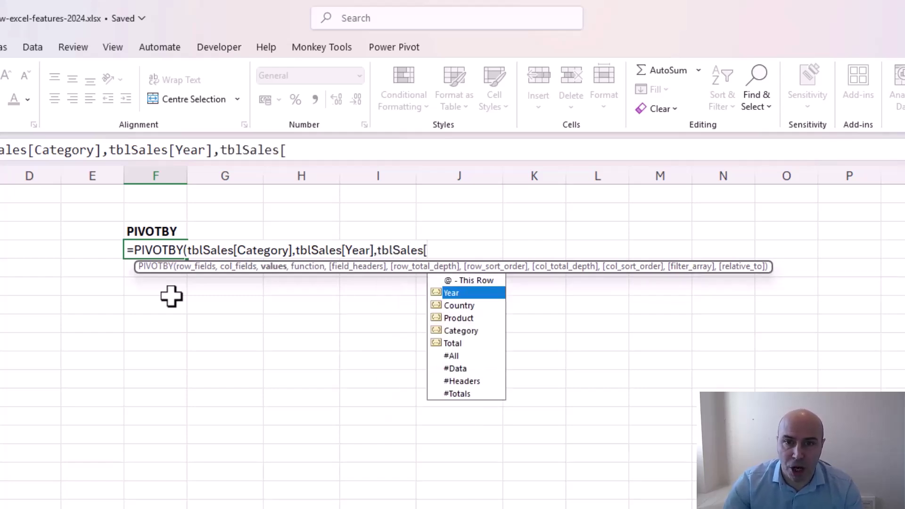
key("Down")
key("Down")
key("Down")
key("Down")
key("Tab")
type("]")
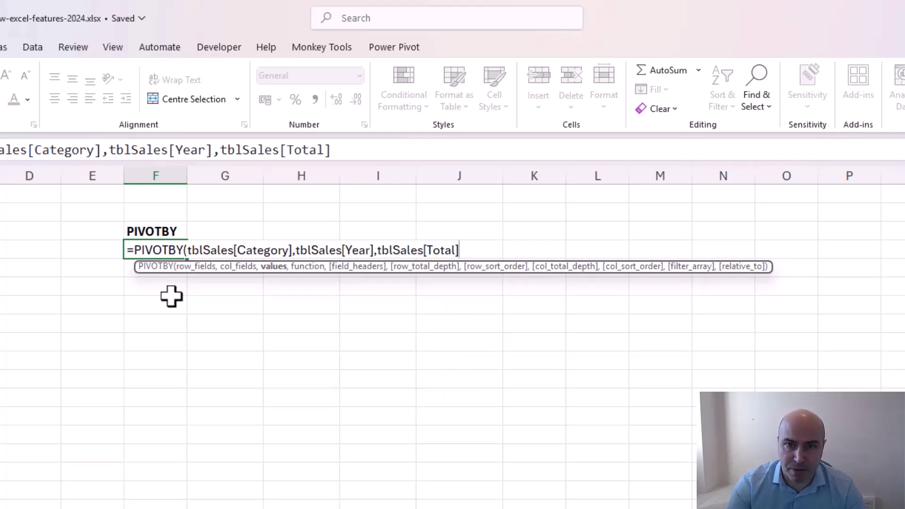
type(",")
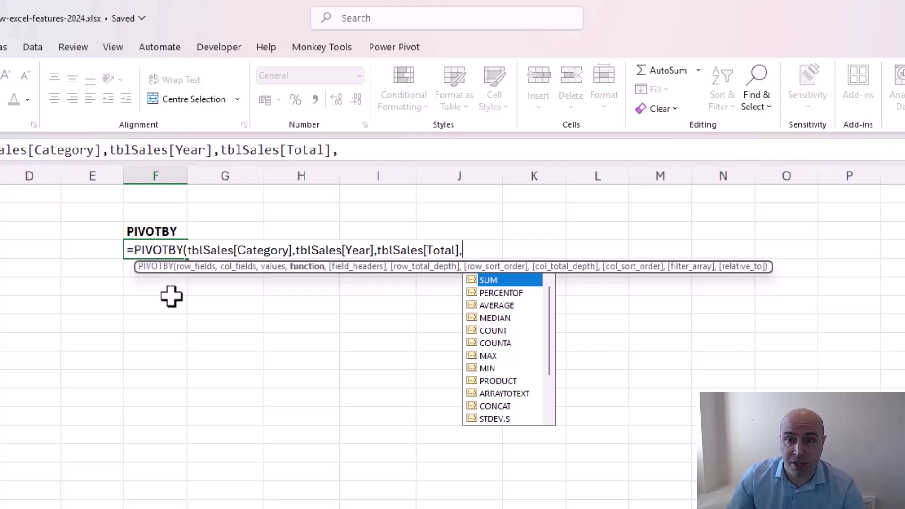
- Choose SUM as the aggregation and enter the PIVOTBY formula so it spills
left_click_drag(548, 334, 548, 369)
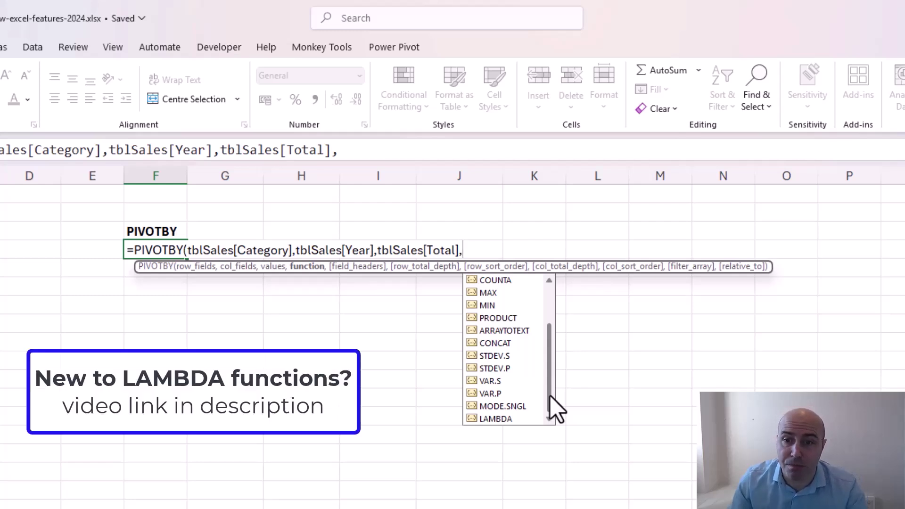
left_click_drag(550, 397, 537, 314)
double_click(508, 282)
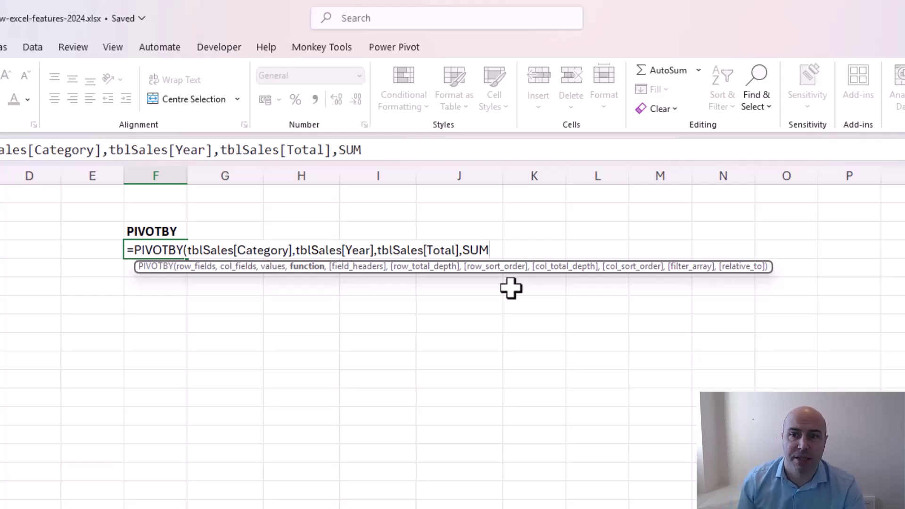
type(")")
key("Return")
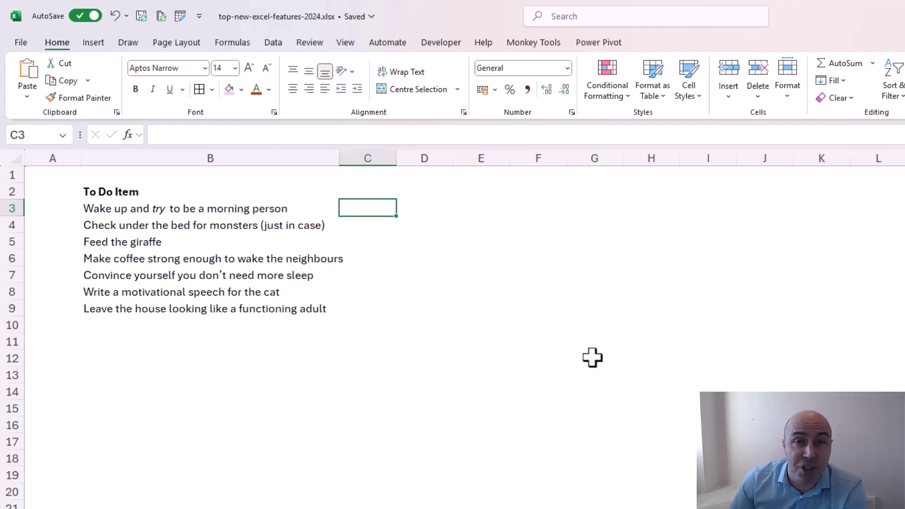
- Insert checkboxes into C3:C9 and colour them dark orange
left_click_drag(383, 209, 370, 306)
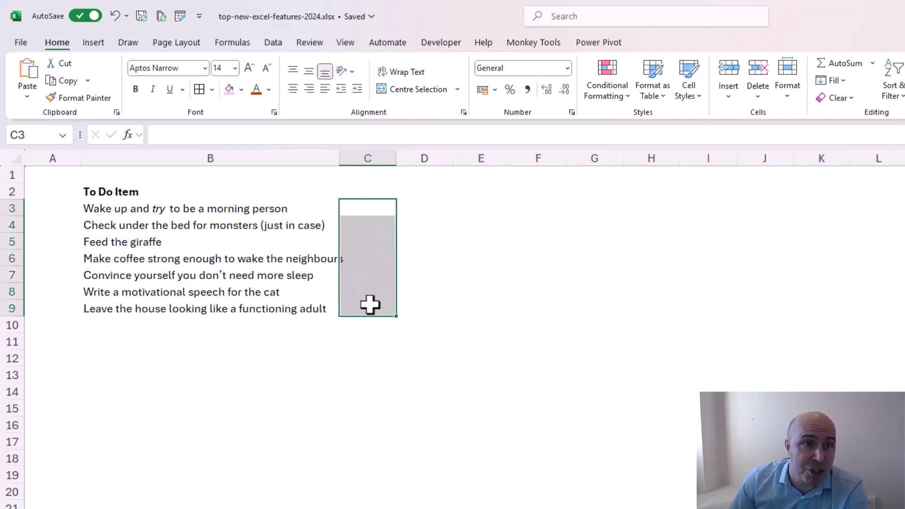
left_click(100, 45)
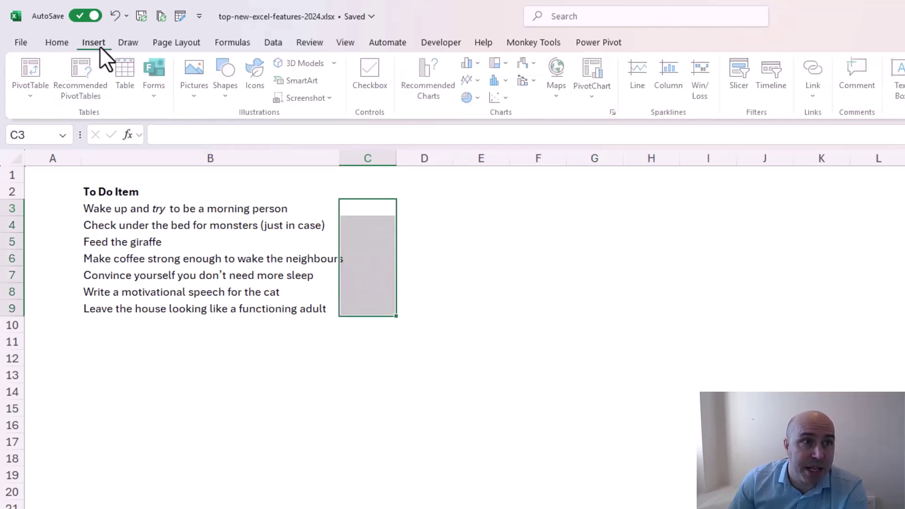
left_click(374, 91)
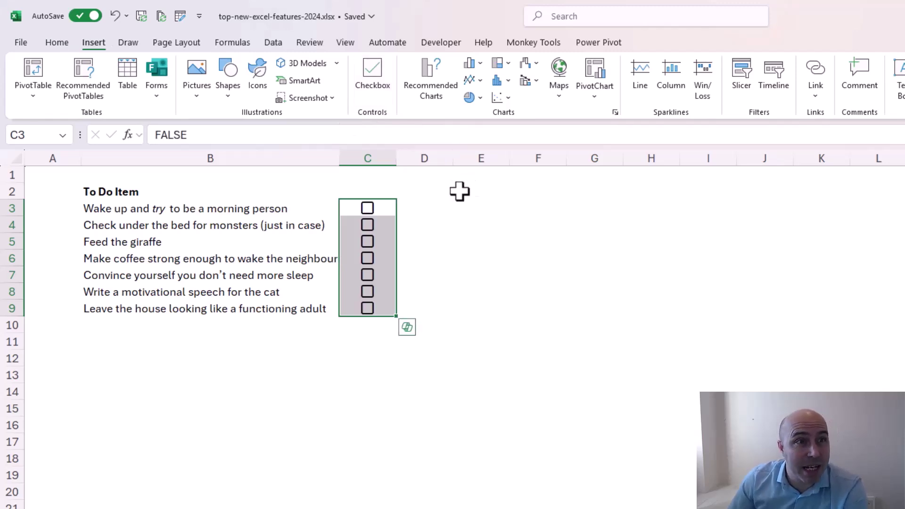
left_click(66, 44)
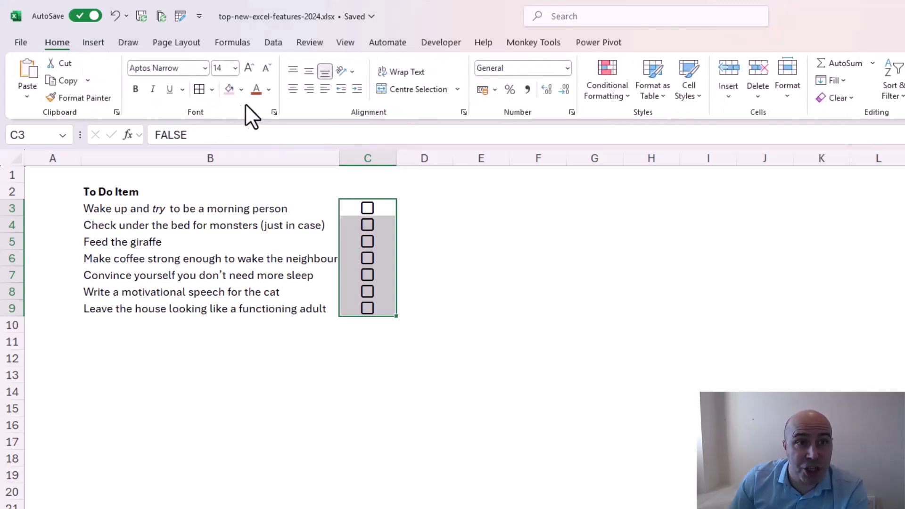
left_click(268, 89)
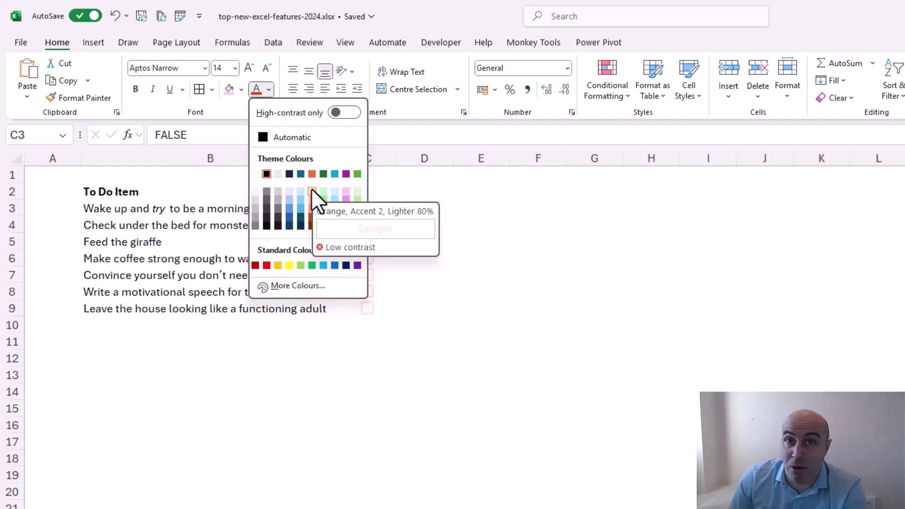
left_click(309, 216)
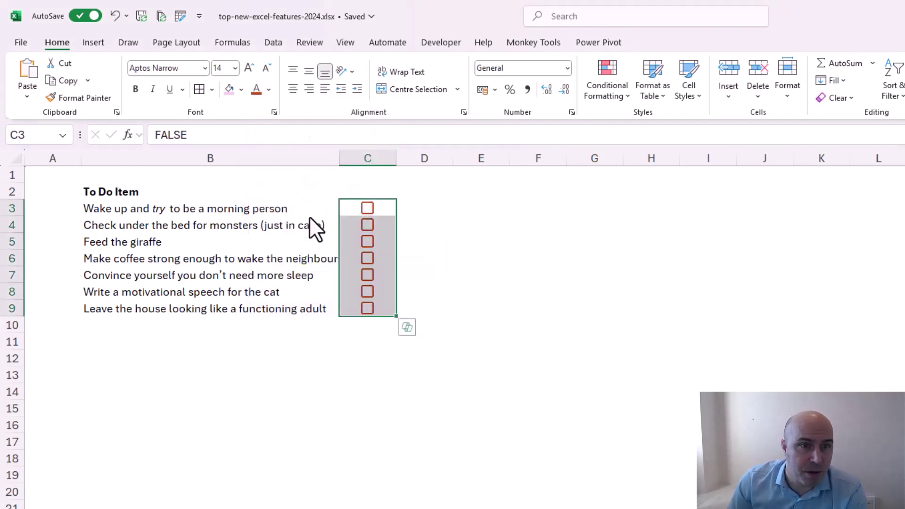
- Tick the under-the-bed task in C4 and the coffee task in C6
left_click(431, 228)
left_click(368, 229)
left_click(367, 226)
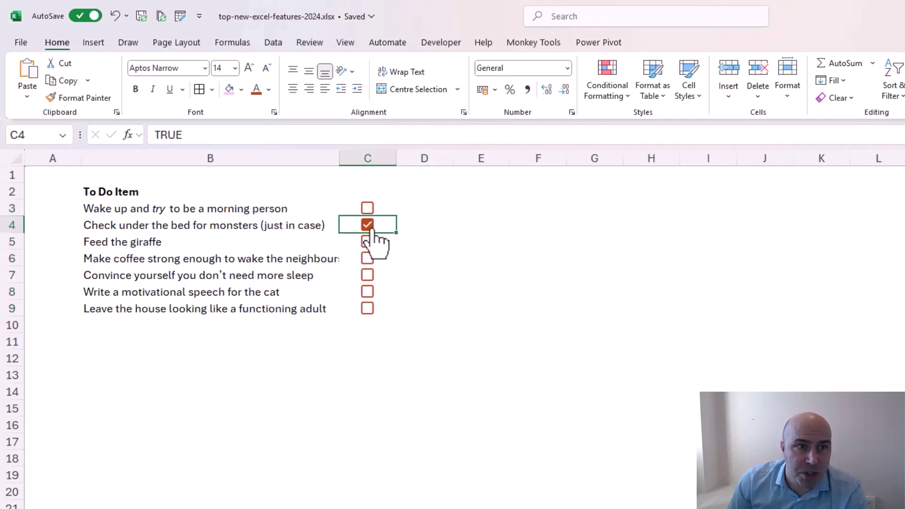
left_click(371, 264)
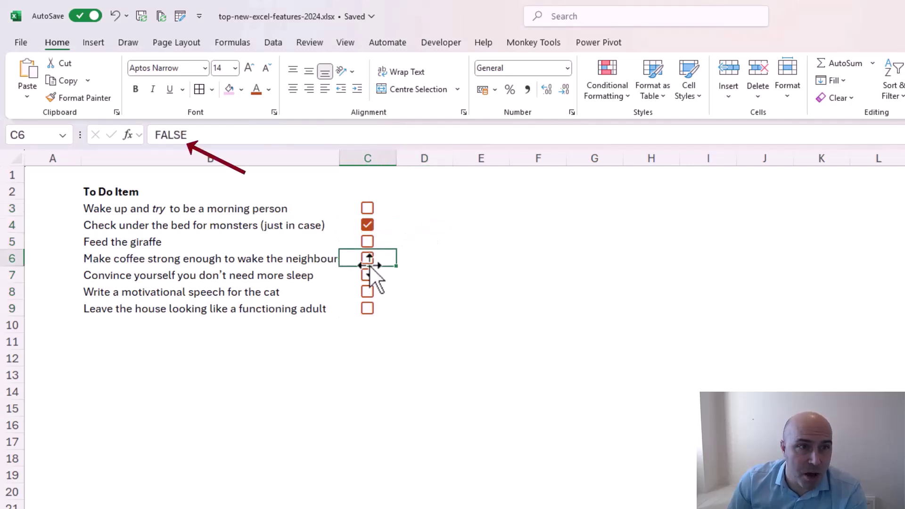
left_click(369, 260)
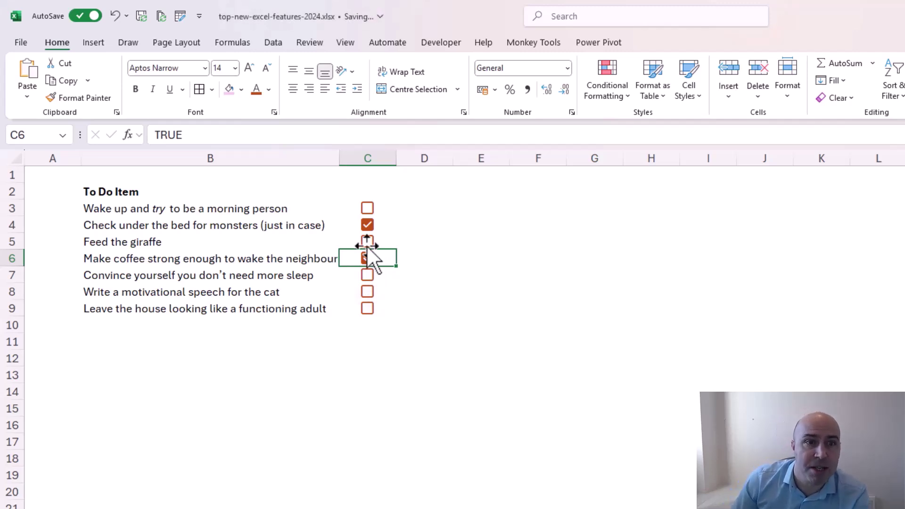
left_click(372, 195)
- Enter =SUM(C3:C9+0)&" / "&ROWS(B3:B9) in C2 so it reads 2 / 7
type("=sum(")
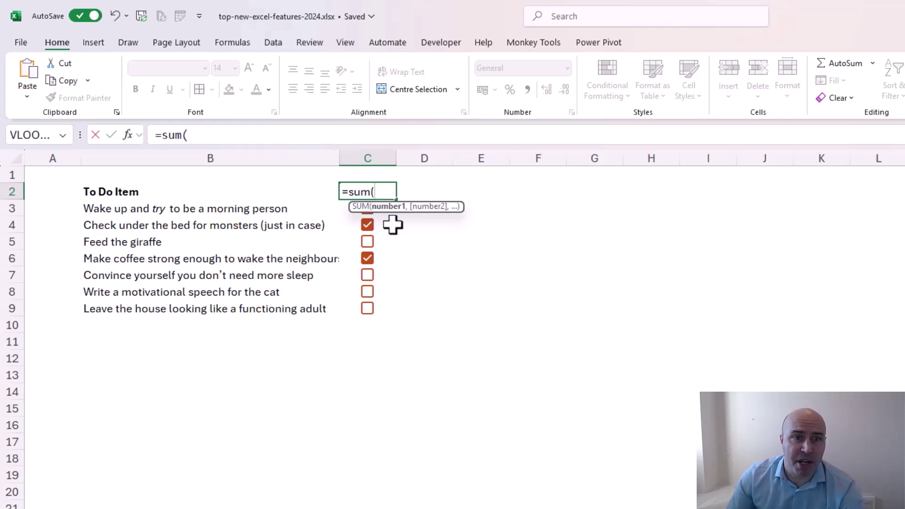
left_click_drag(355, 309, 358, 208)
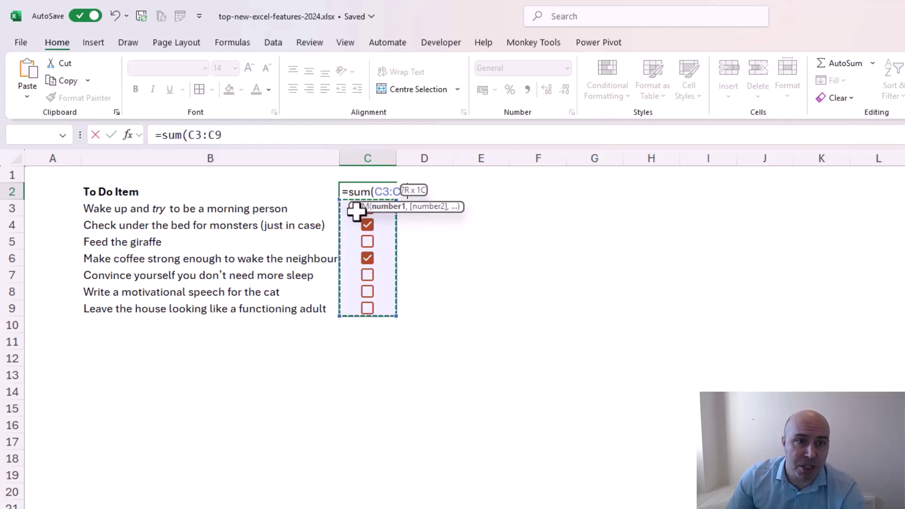
type("+0")
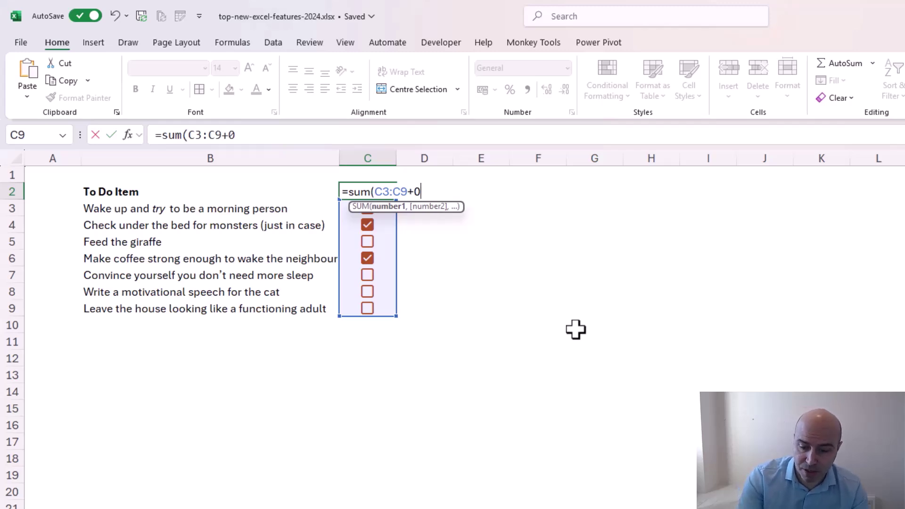
type(")")
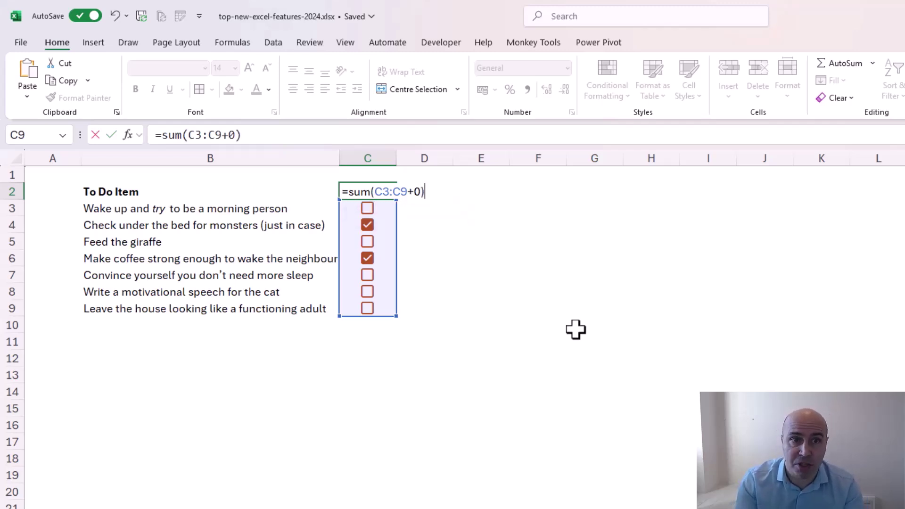
type("&")
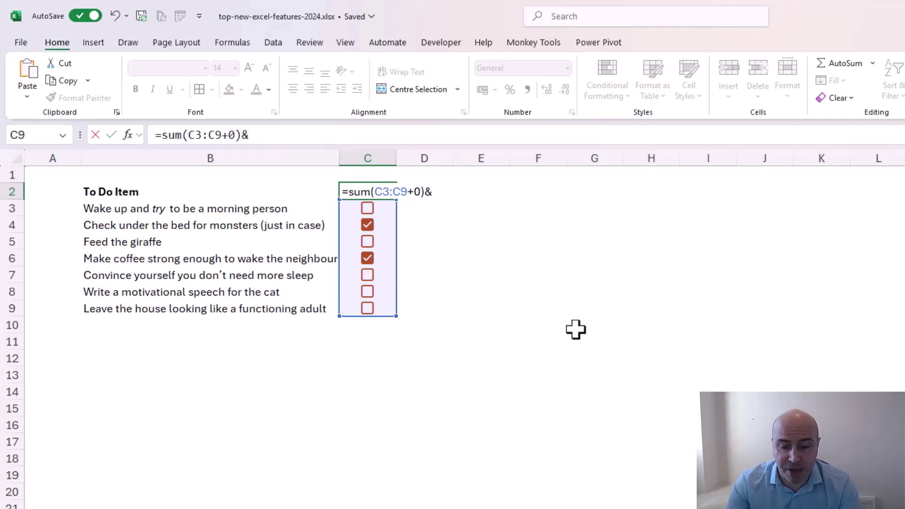
type("\"")
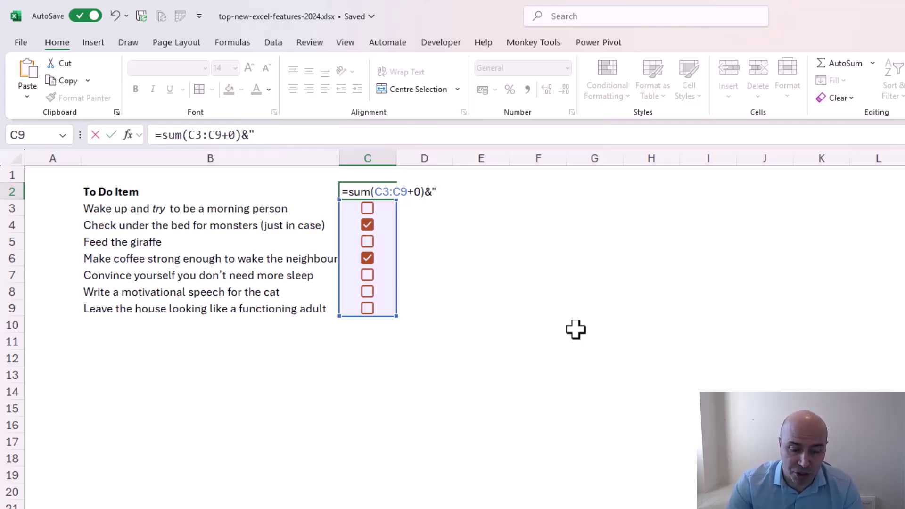
type(" / ")
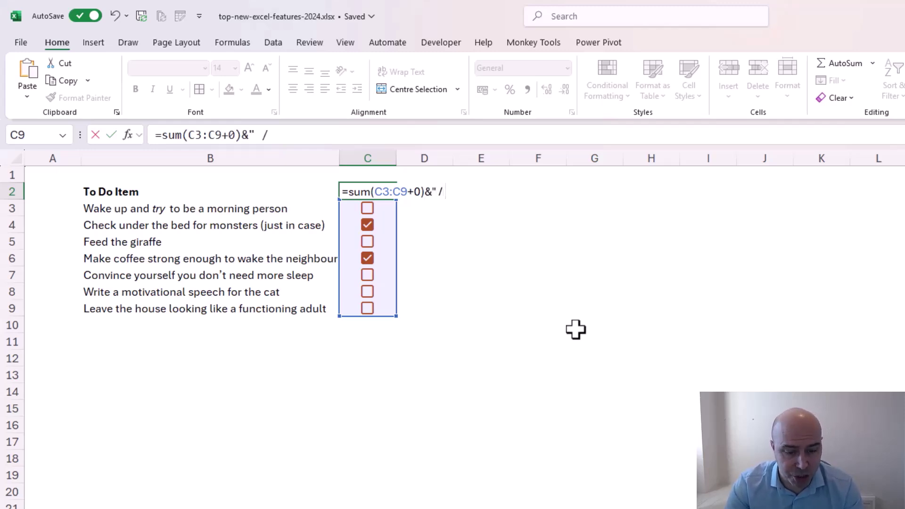
type("\"&")
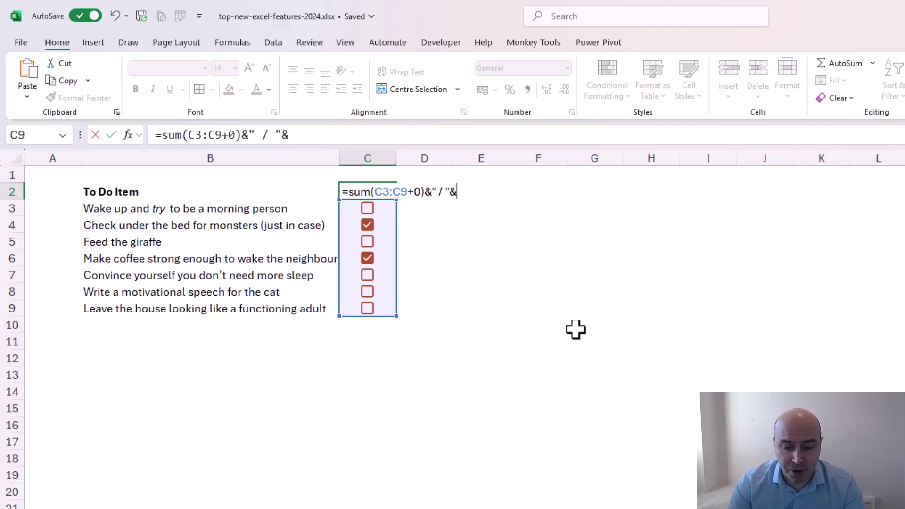
type("rows(")
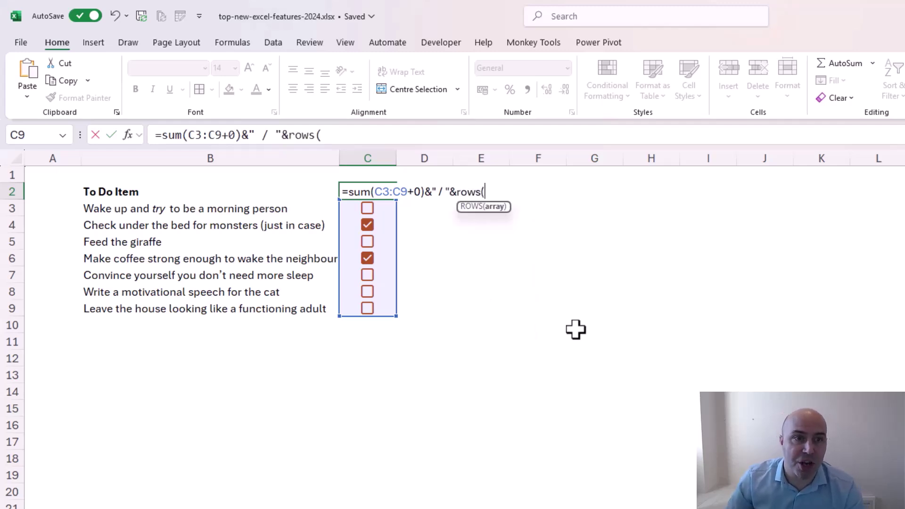
left_click_drag(295, 211, 291, 305)
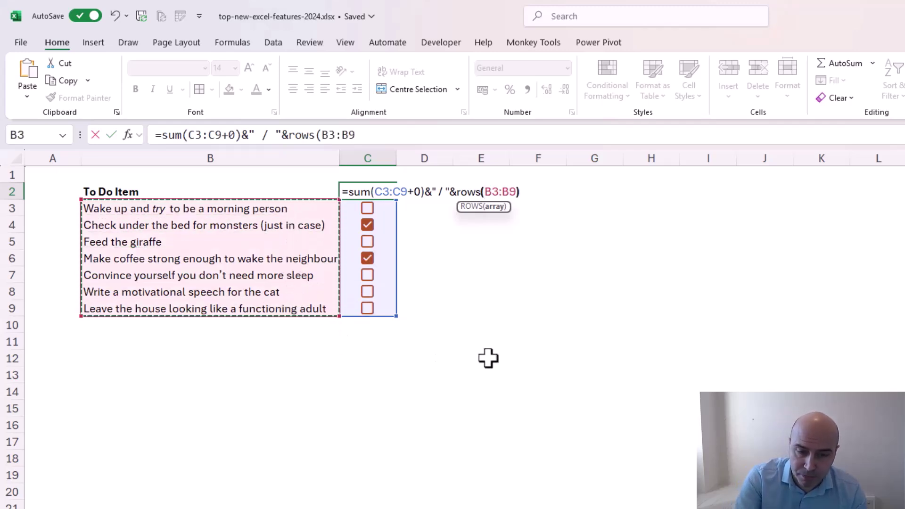
type(")")
key("Return")
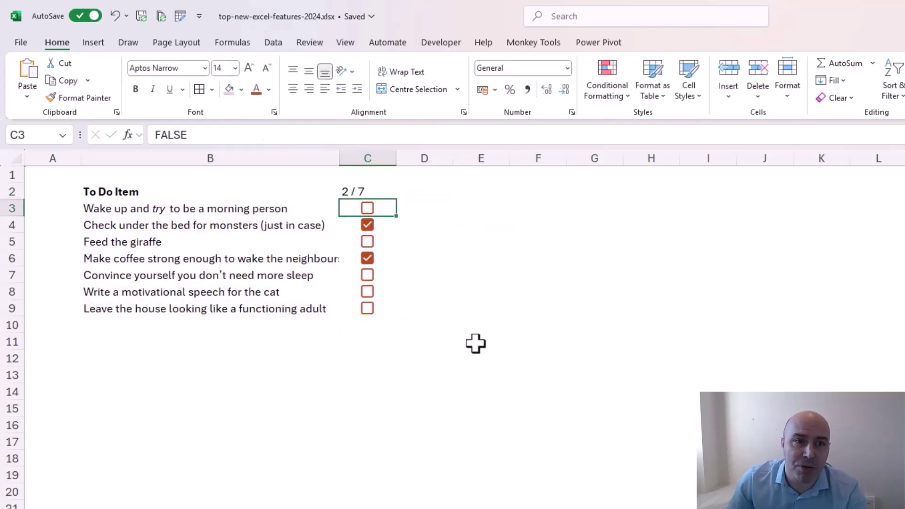
- Tick Feed the giraffe, the row 7 item and the last item, then untick the last two
left_click(367, 242)
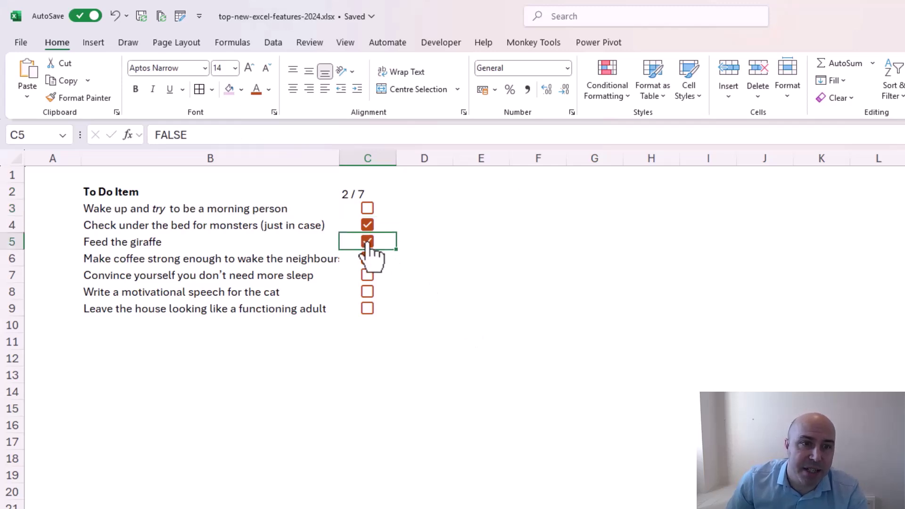
left_click(368, 275)
left_click(368, 308)
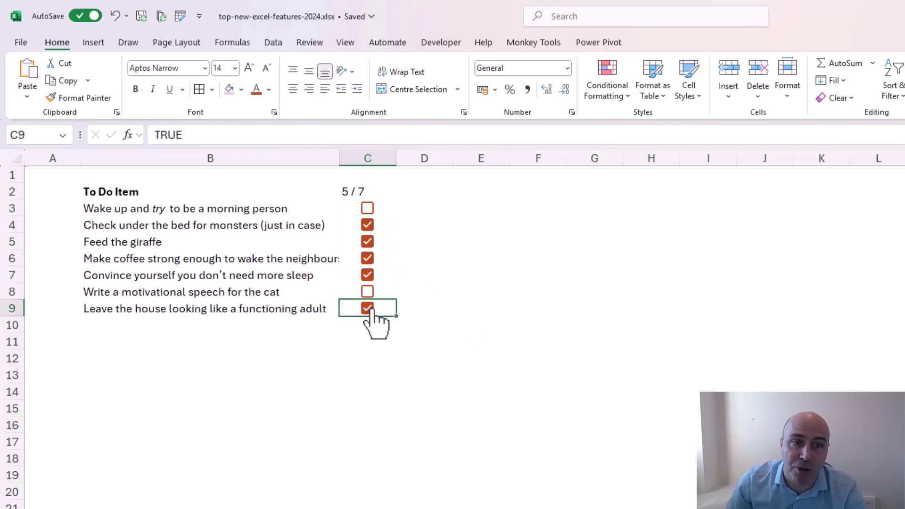
left_click(367, 308)
left_click(368, 276)
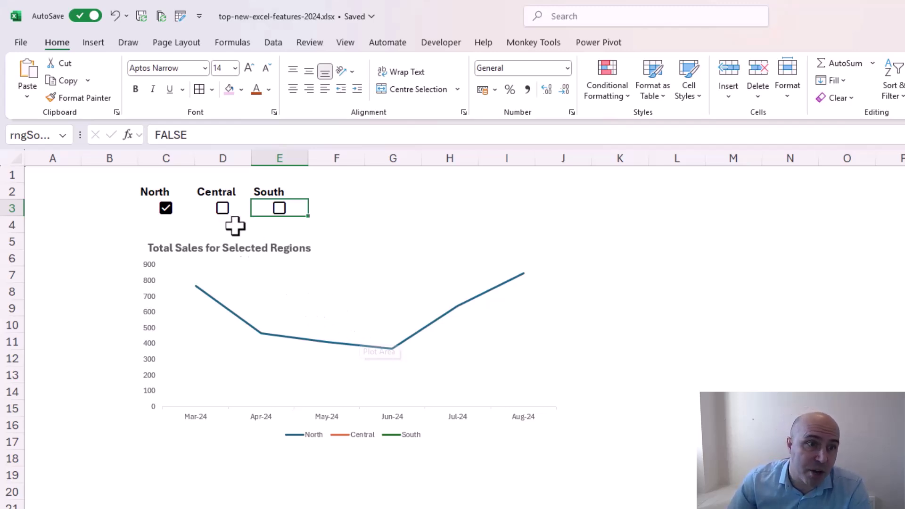
- Toggle the Central, South and North checkboxes until the chart shows only North and South
left_click(224, 209)
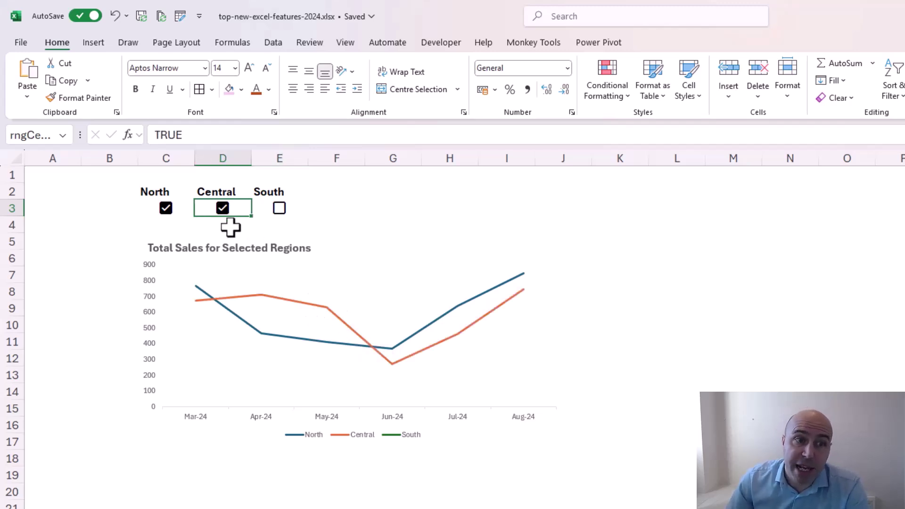
left_click(279, 209)
left_click(223, 209)
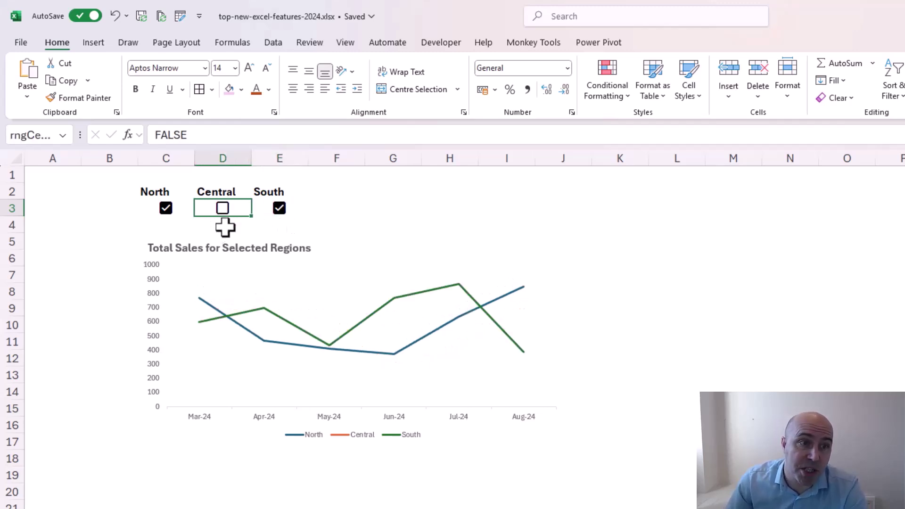
left_click(166, 209)
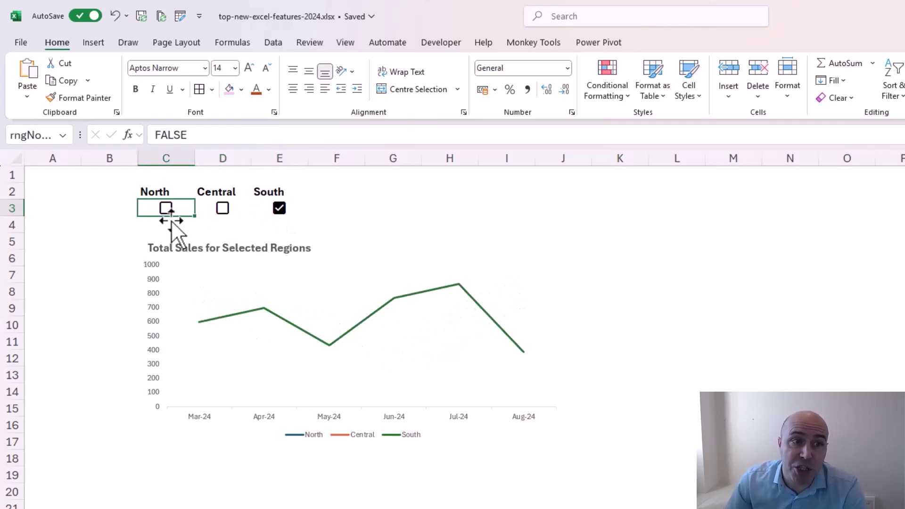
left_click(222, 209)
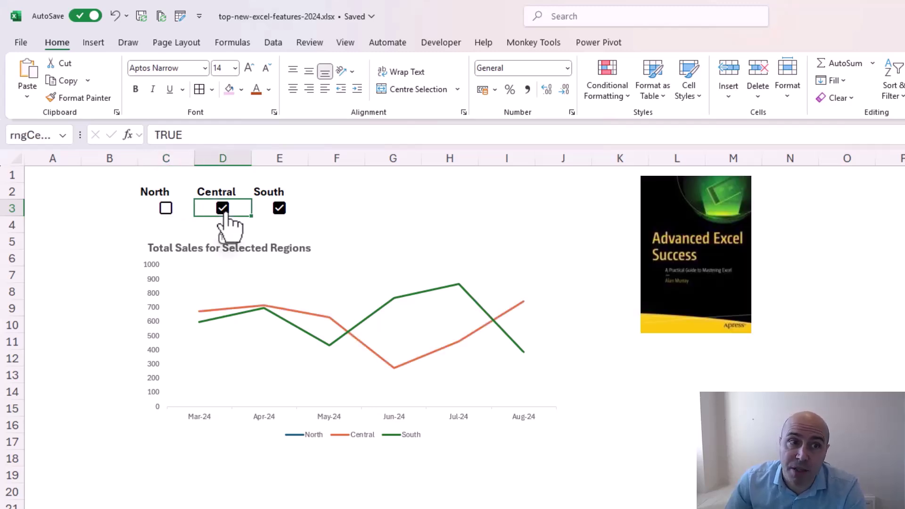
left_click(166, 208)
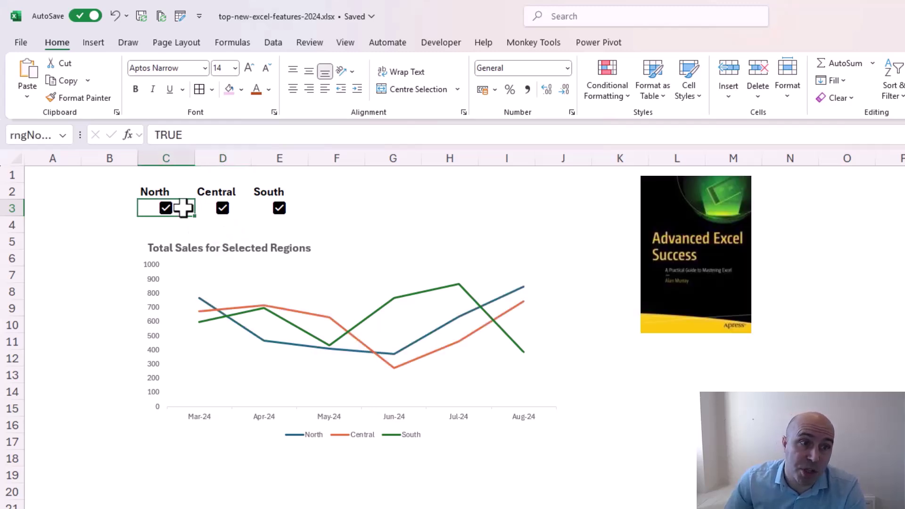
left_click(223, 209)
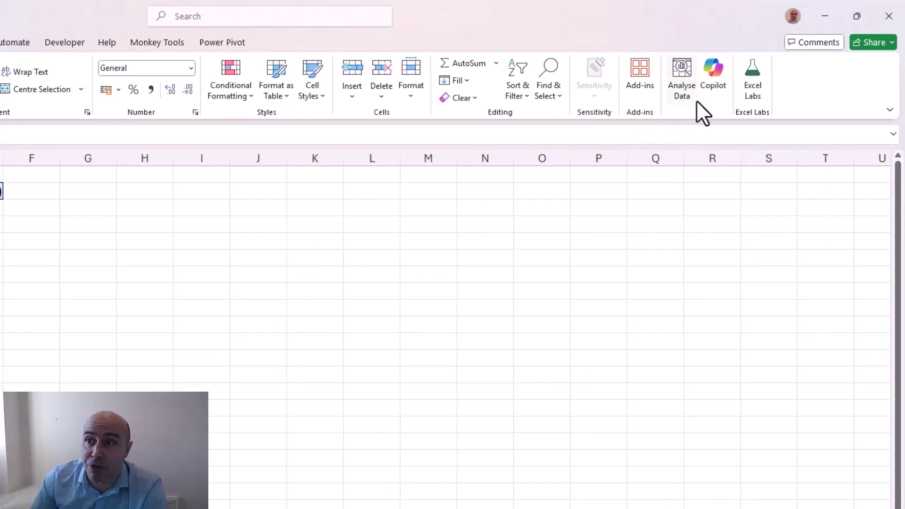
- Open Copilot from the Home ribbon
left_click(713, 86)
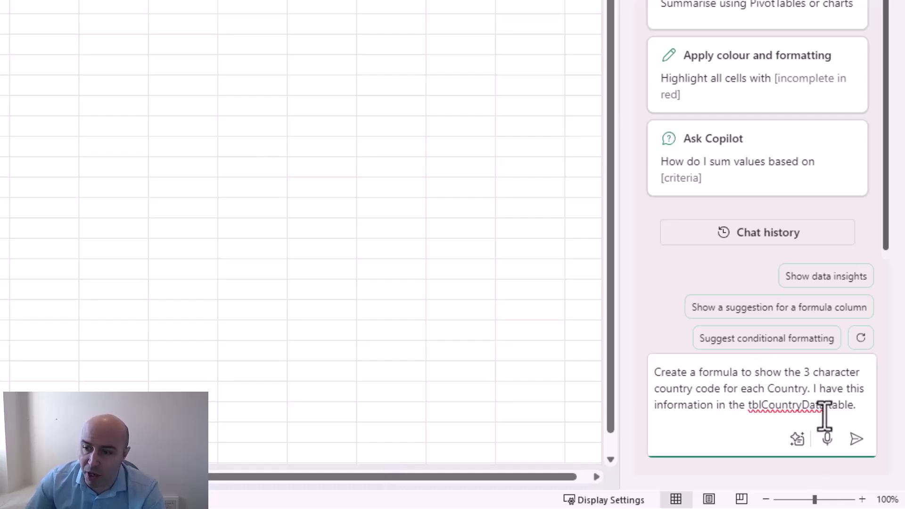
- Send the country-code prompt and insert Copilot's XLOOKUP Country Code column, checking F5
left_click(854, 444)
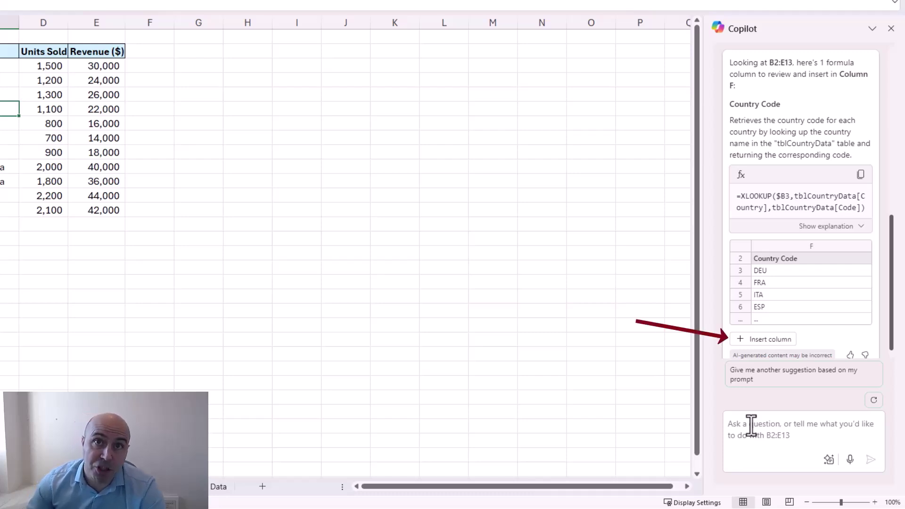
left_click(771, 340)
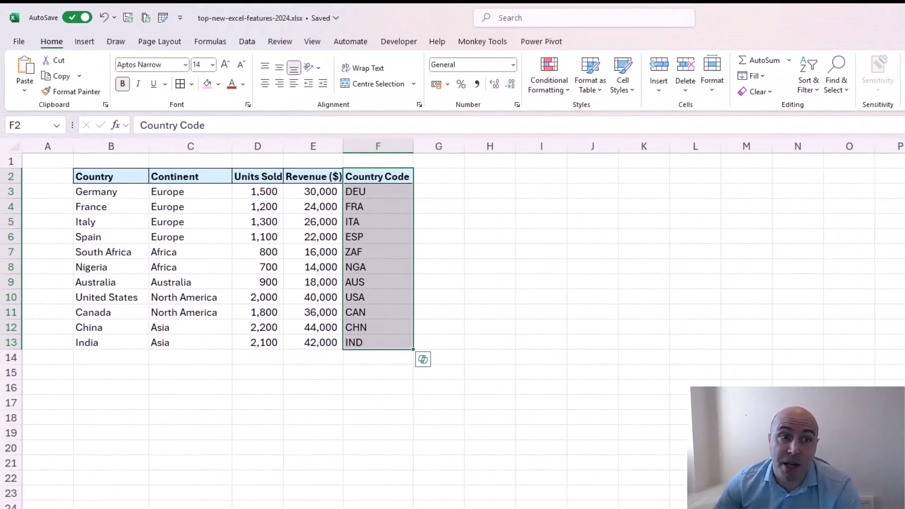
left_click(377, 222)
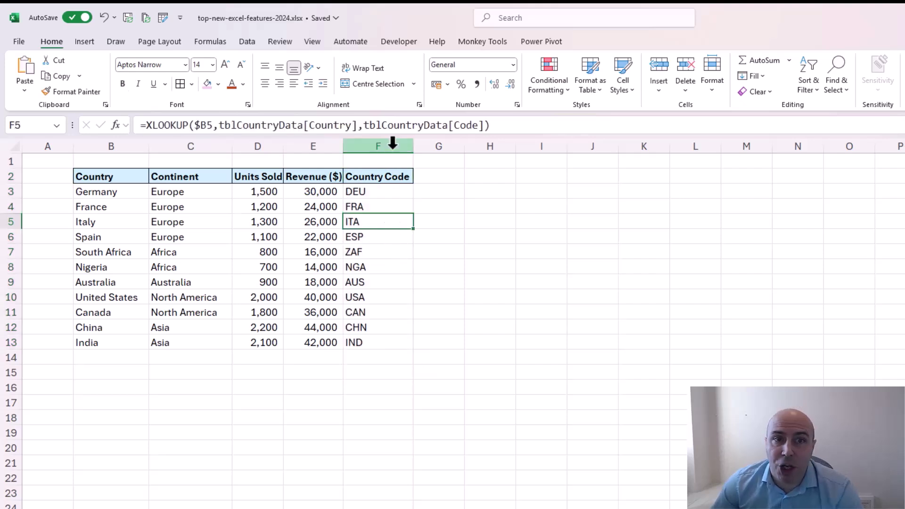
- Move the Country Code column to sit right after Country as column C
left_click(378, 146)
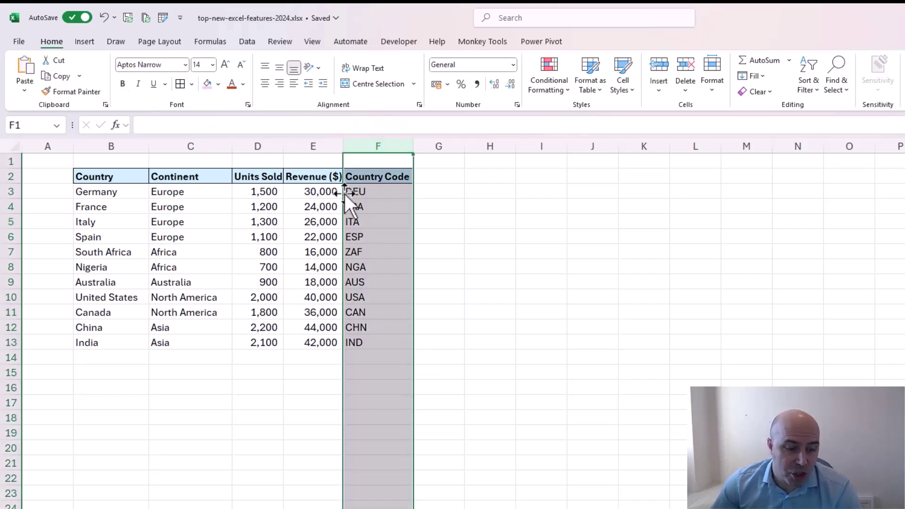
left_click_drag(344, 194, 171, 185)
left_click(262, 219)
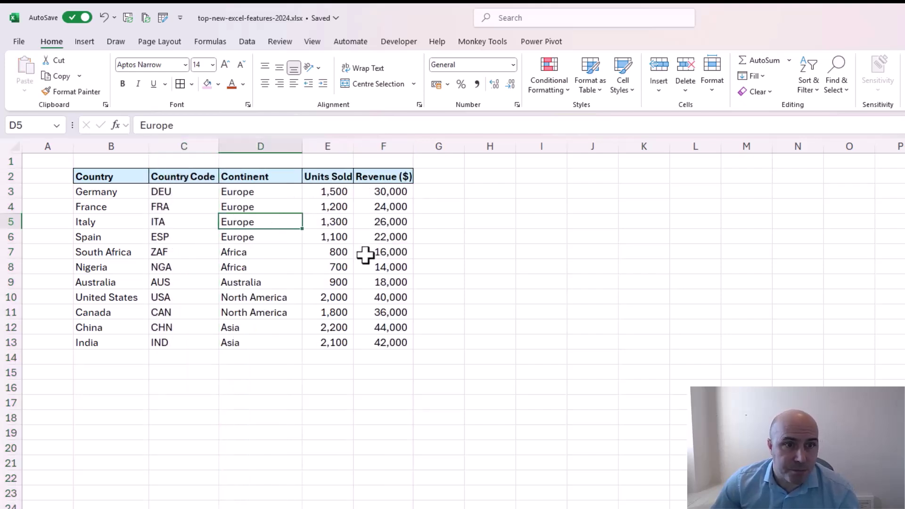
left_click(376, 265)
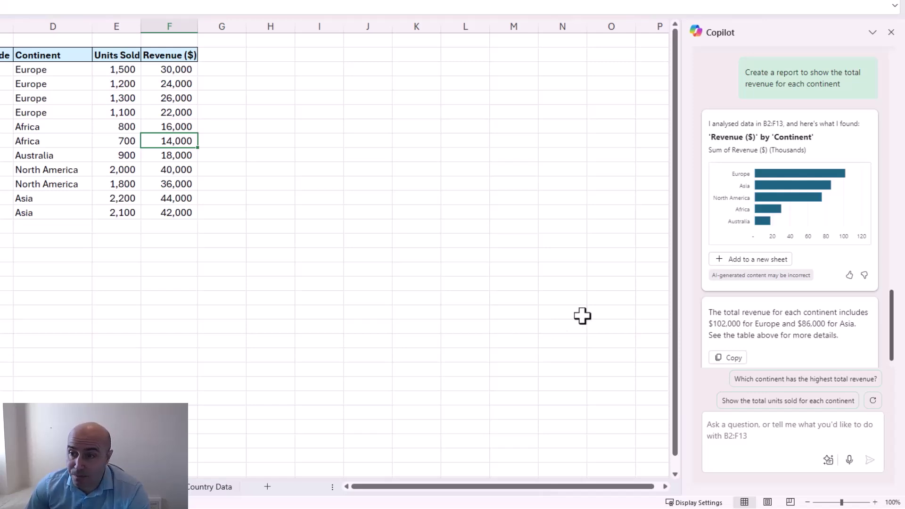
- Add Copilot's revenue-by-continent PivotTable and bar chart to a new sheet
left_click(743, 260)
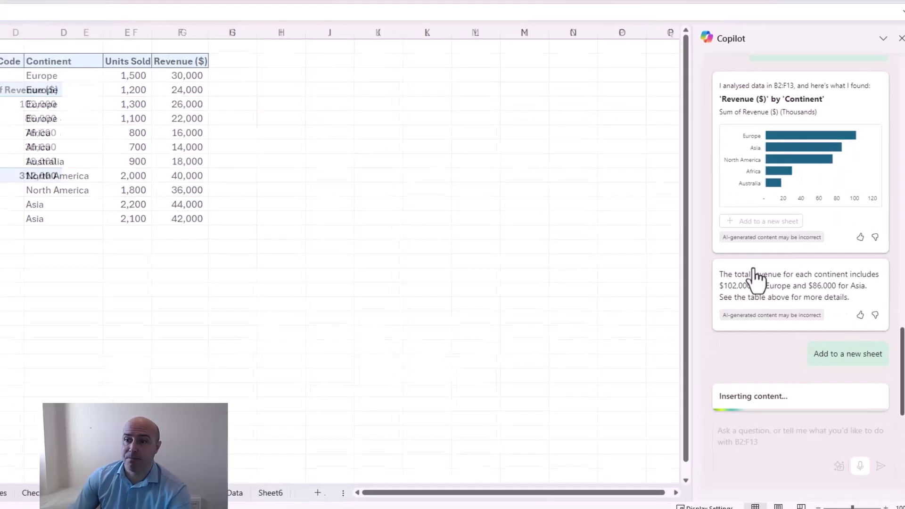